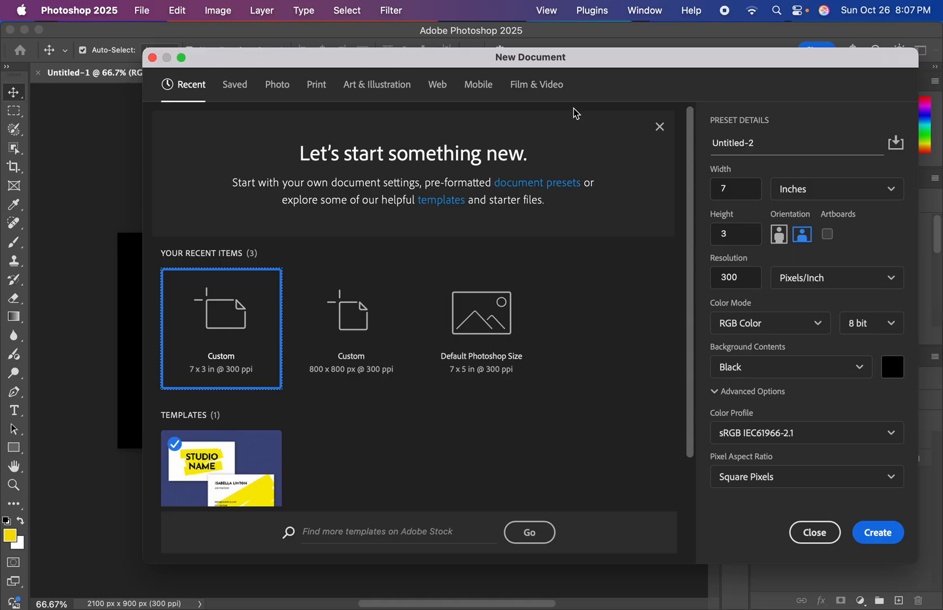
Create a new document named Glitch, 7 by 3 inches at 300 pixels/inch, in RGB Color with a black background.
{"action": "double_click", "coordinate": [756, 143]}
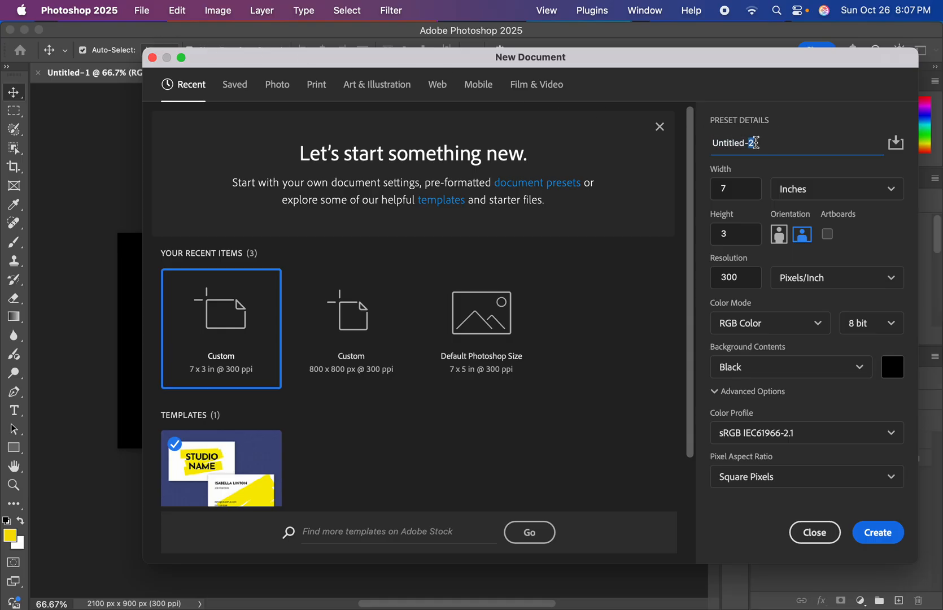
{"action": "triple_click", "coordinate": [756, 142]}
{"action": "type", "text": "Glitch"}
{"action": "left_click", "coordinate": [806, 189]}
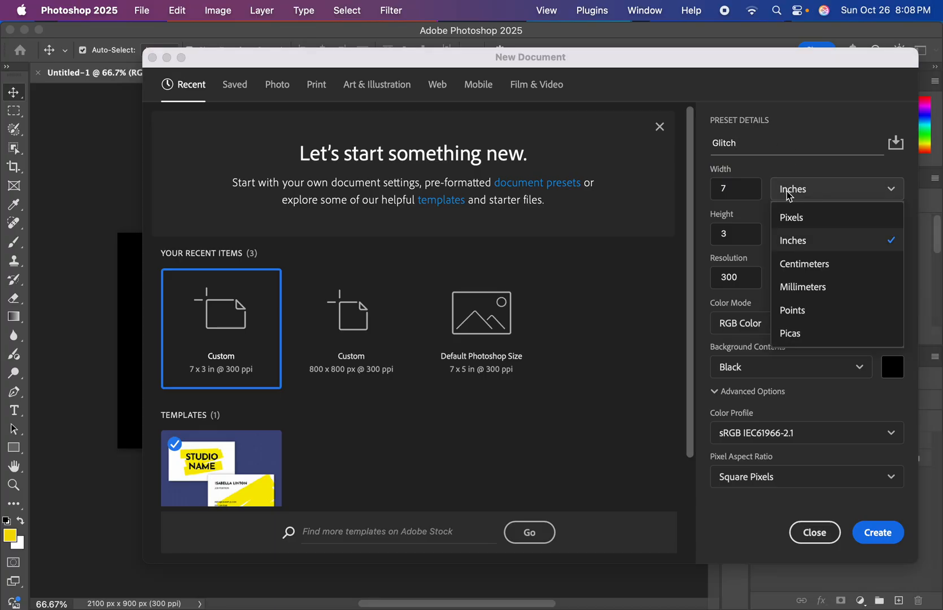
{"action": "left_click", "coordinate": [801, 239]}
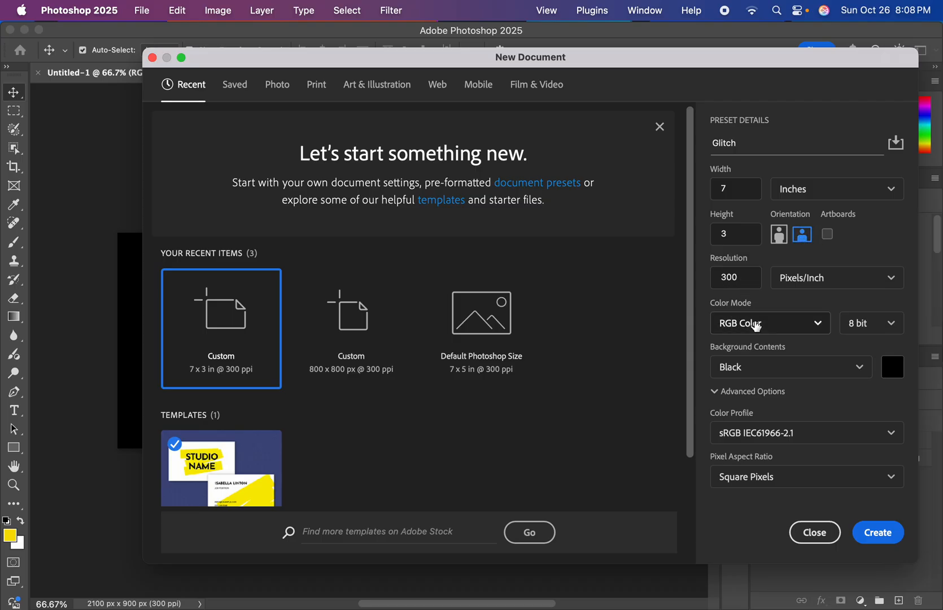
{"action": "left_click", "coordinate": [751, 371]}
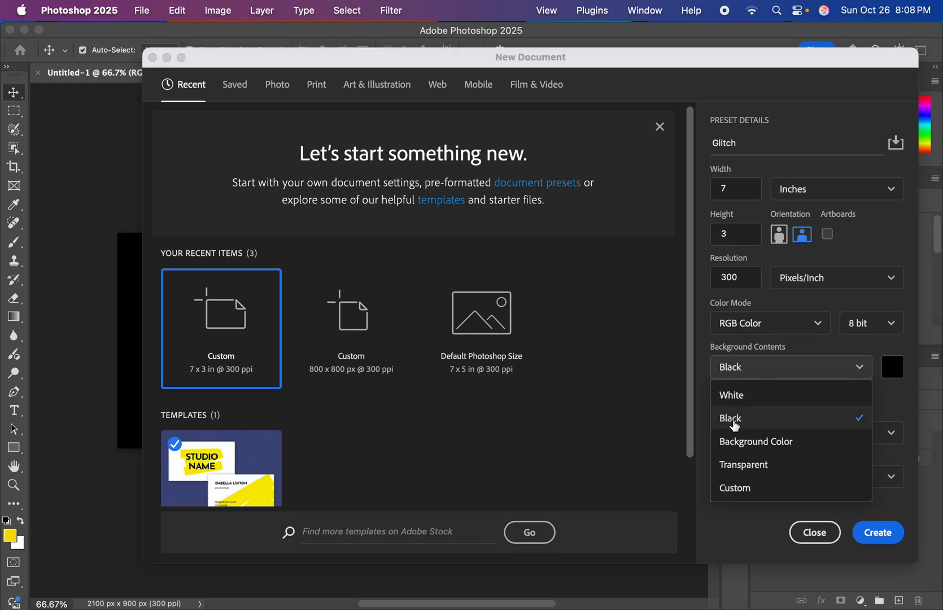
{"action": "left_click", "coordinate": [734, 420]}
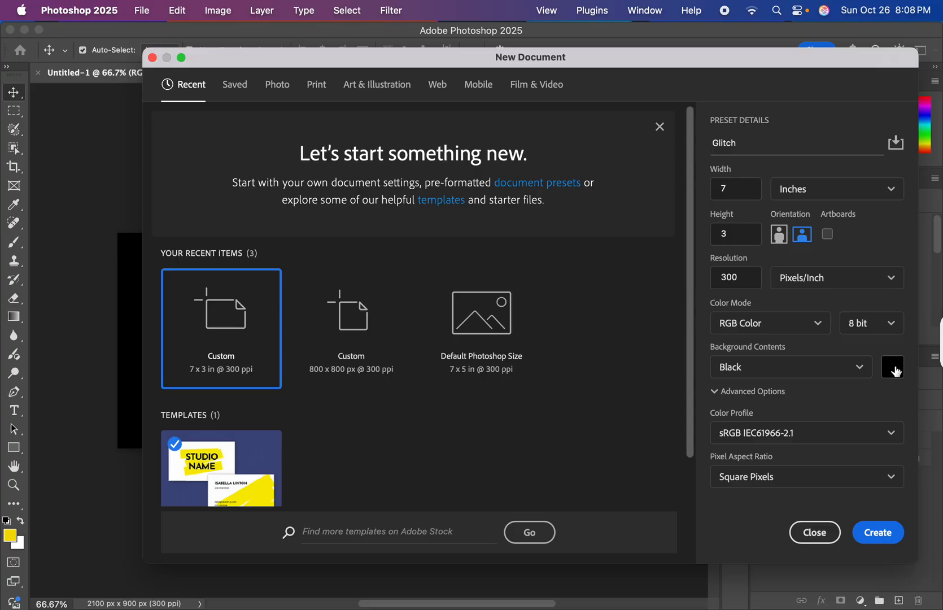
{"action": "left_click", "coordinate": [878, 533]}
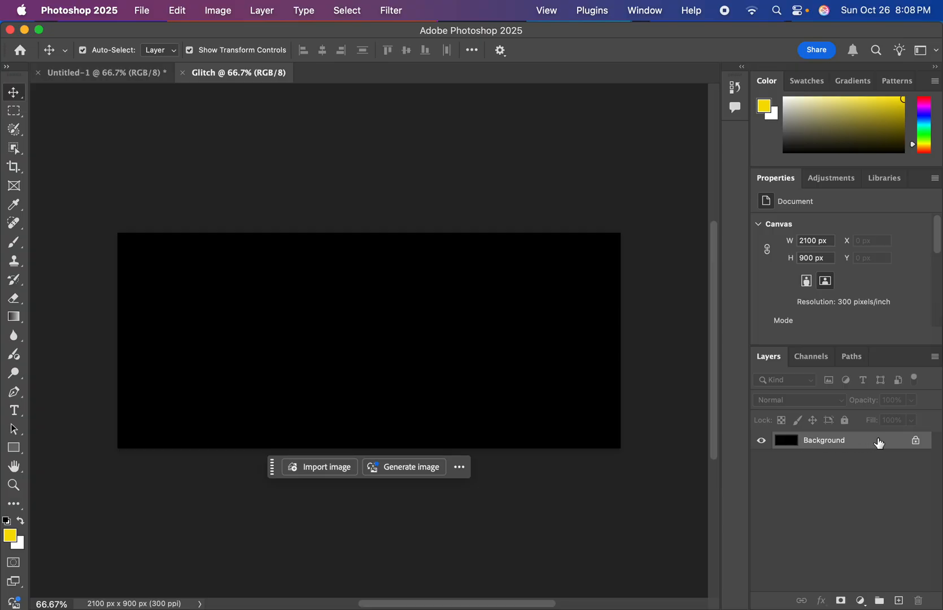
Choose the Essentials workspace layout.
{"action": "left_click", "coordinate": [636, 13]}
{"action": "mouse_move", "coordinate": [639, 49]}
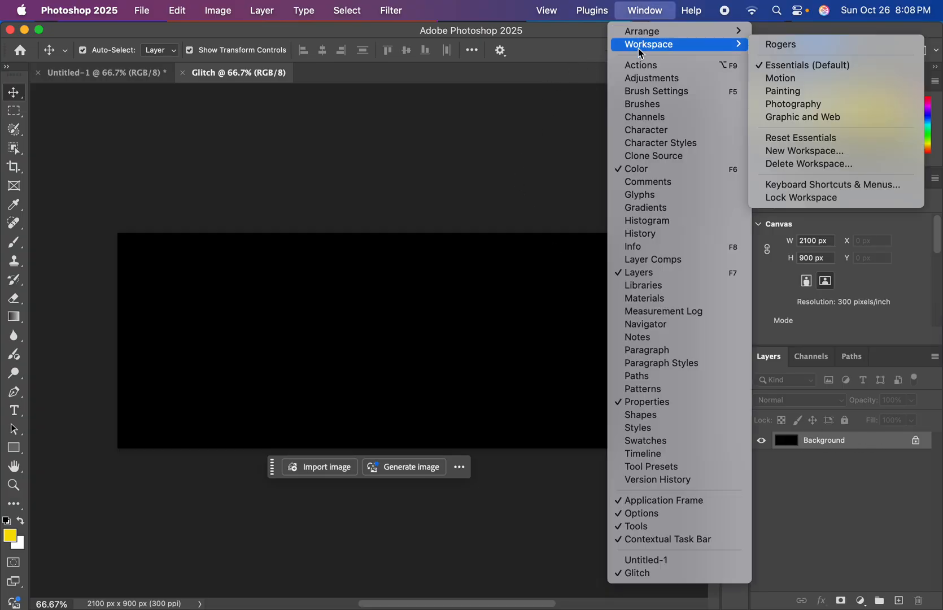
{"action": "left_click", "coordinate": [794, 67]}
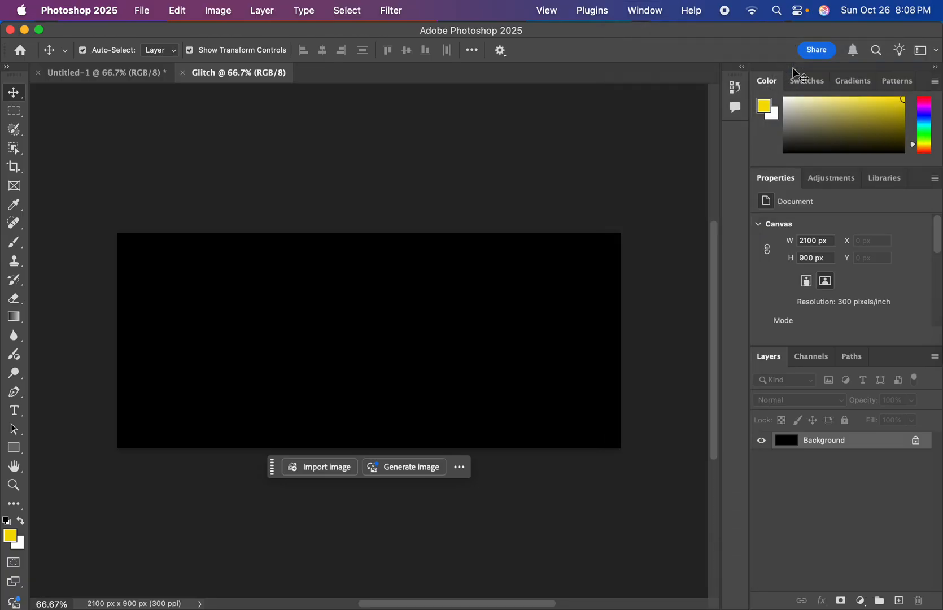
{"action": "left_click", "coordinate": [925, 50]}
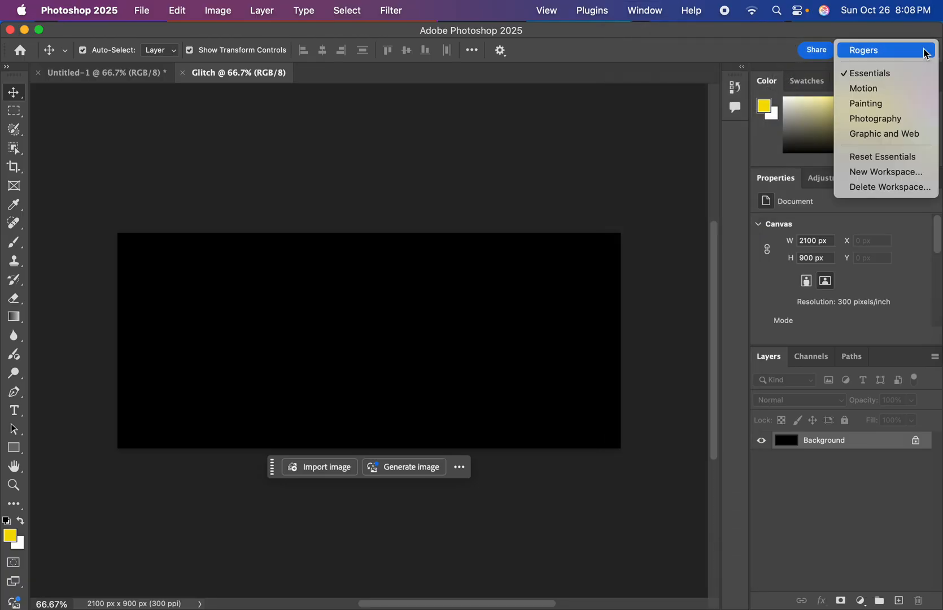
{"action": "left_click", "coordinate": [877, 76]}
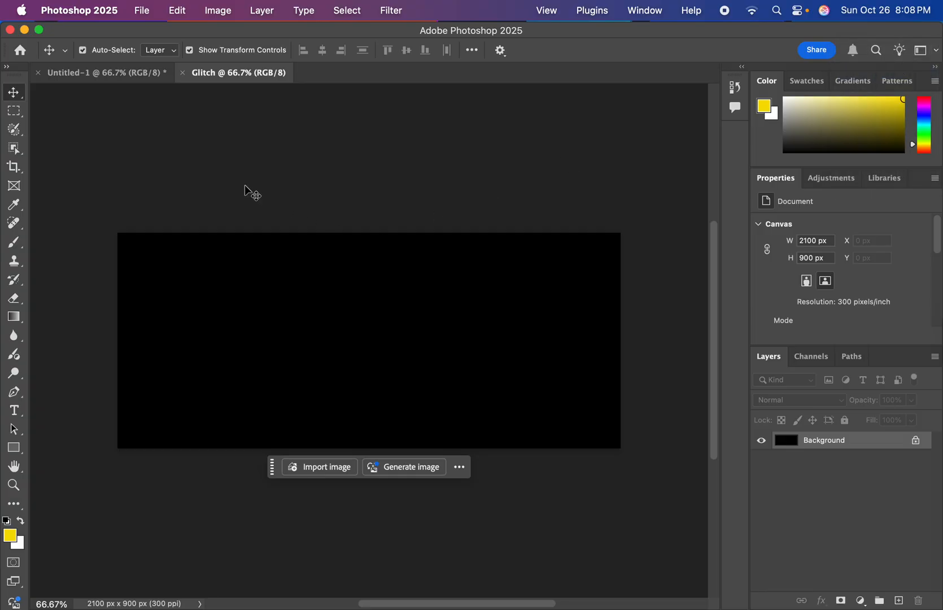
Add a text layer reading GLITCH near the middle of the black canvas.
{"action": "left_click", "coordinate": [16, 412]}
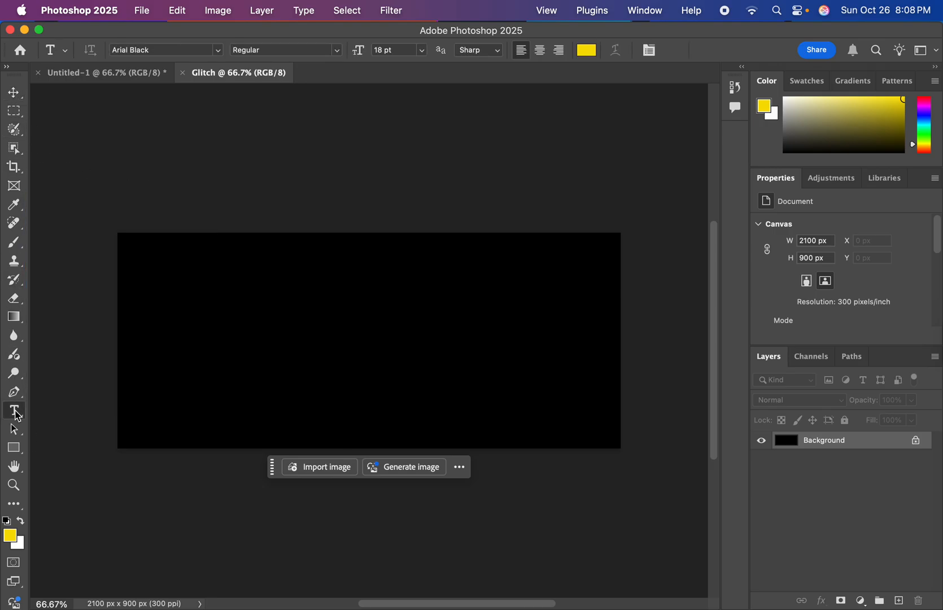
{"action": "left_click", "coordinate": [359, 327]}
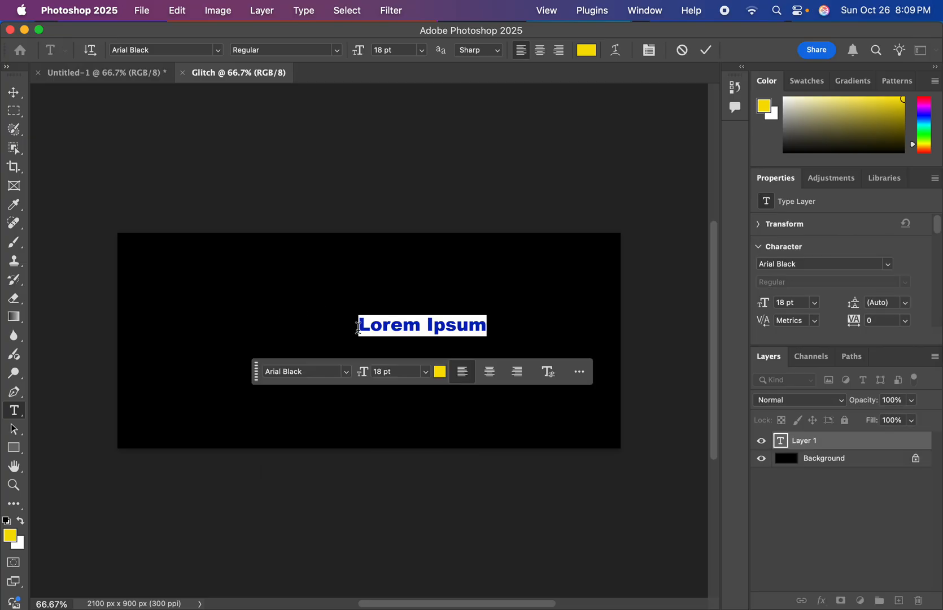
{"action": "type", "text": "GLITCH"}
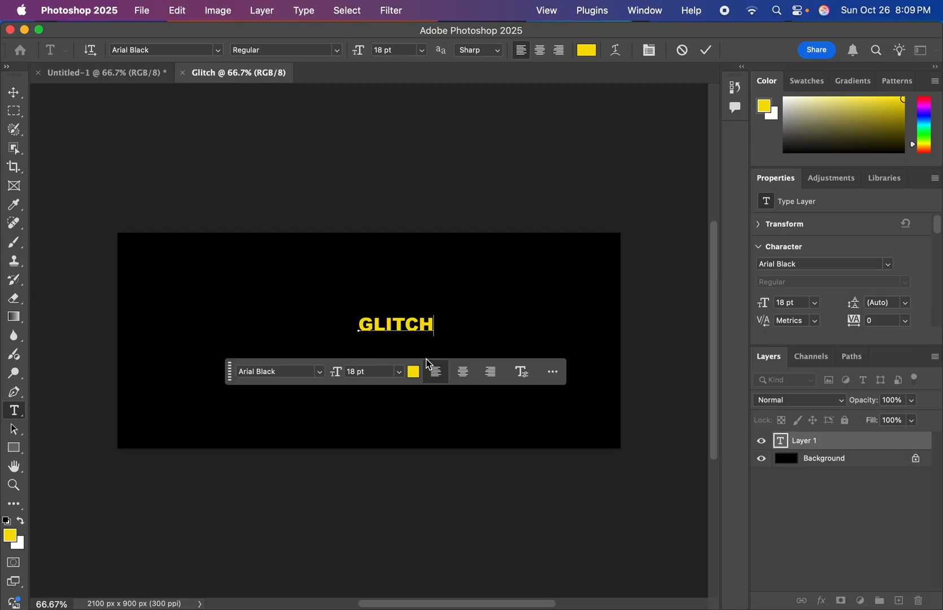
Change the color of the whole GLITCH text to white (ffffff) and commit the text.
{"action": "key", "text": "super+a"}
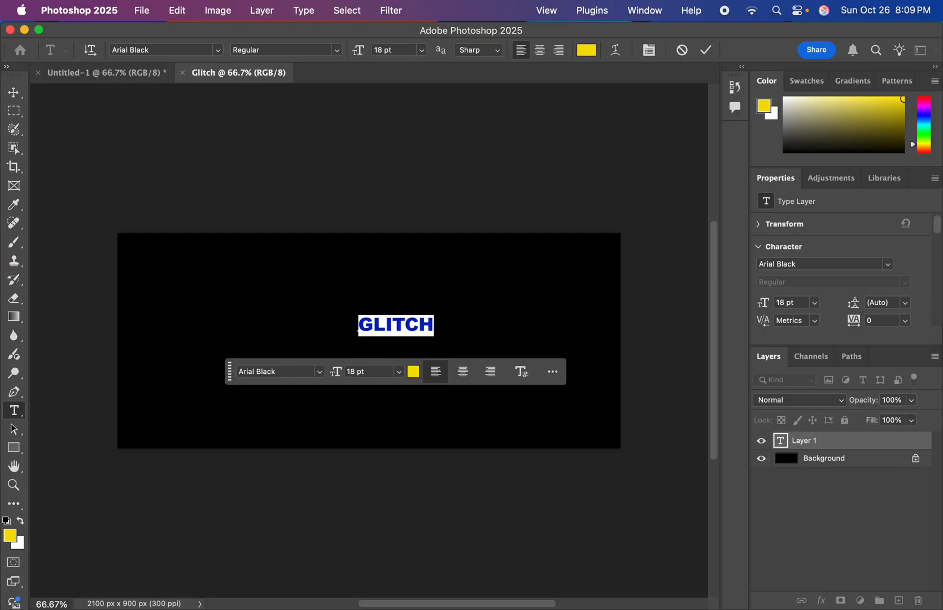
{"action": "left_click", "coordinate": [413, 371]}
{"action": "left_click_drag", "start_coordinate": [330, 253], "coordinate": [267, 213]}
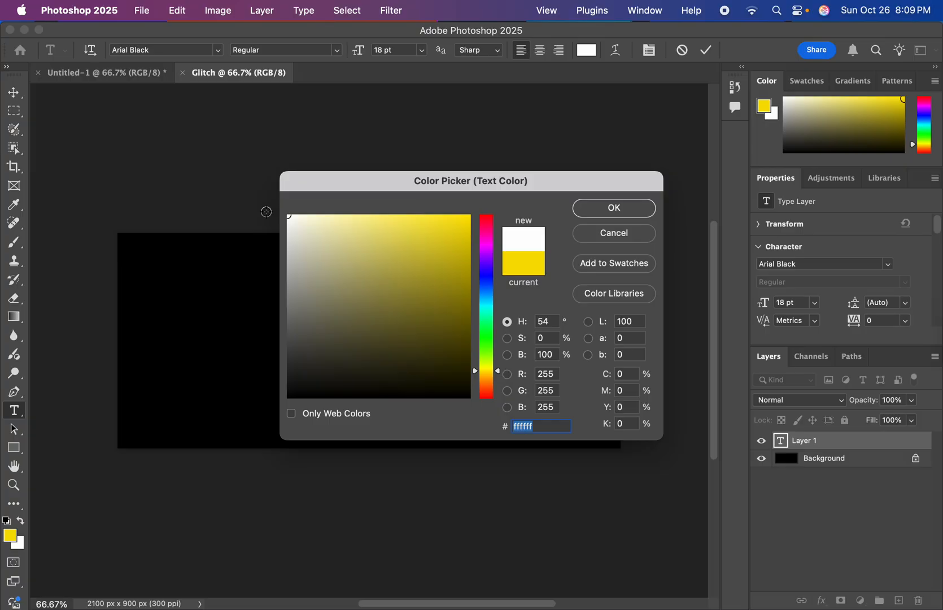
{"action": "left_click", "coordinate": [606, 214]}
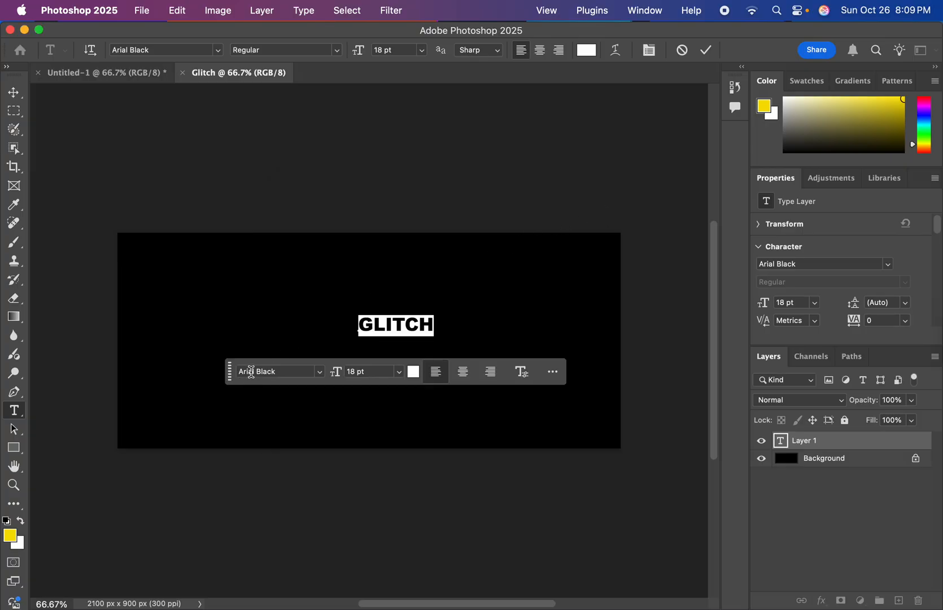
{"action": "left_click", "coordinate": [320, 376]}
{"action": "left_click", "coordinate": [319, 376]}
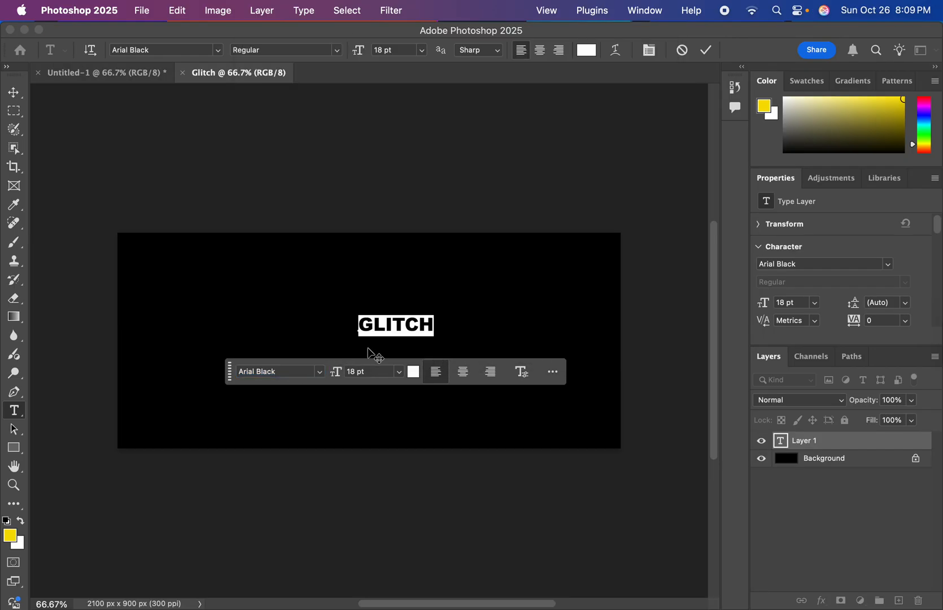
{"action": "left_click", "coordinate": [14, 93]}
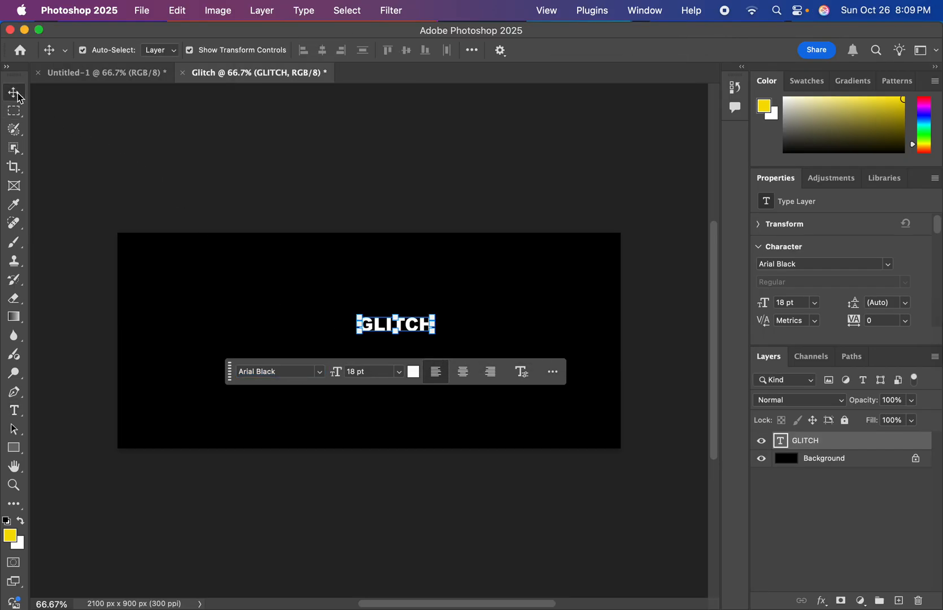
Set the GLITCH text size to 60 pt and shift the word left so it sits roughly centered horizontally.
{"action": "left_click", "coordinate": [400, 374]}
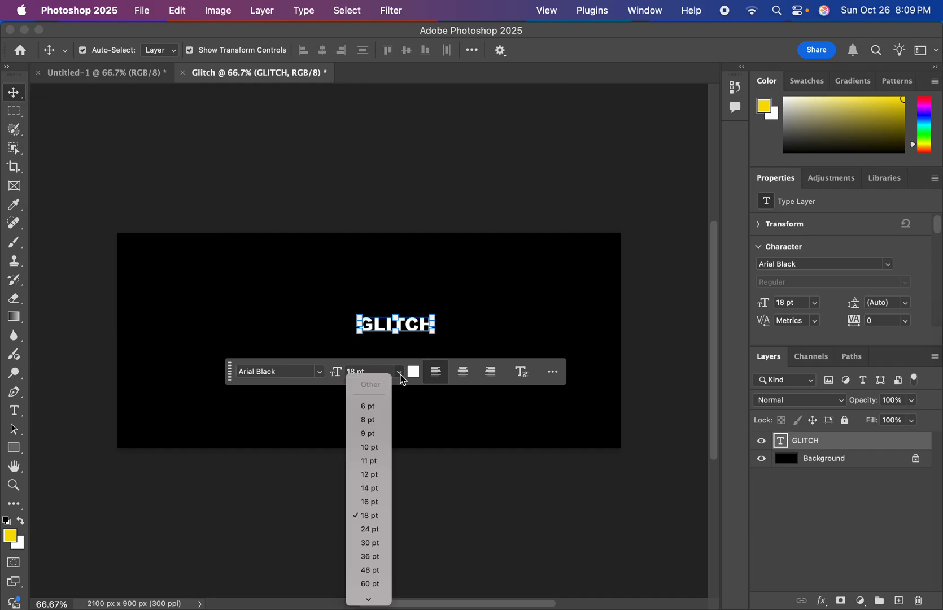
{"action": "left_click", "coordinate": [372, 584]}
{"action": "left_click_drag", "start_coordinate": [445, 326], "coordinate": [351, 321]}
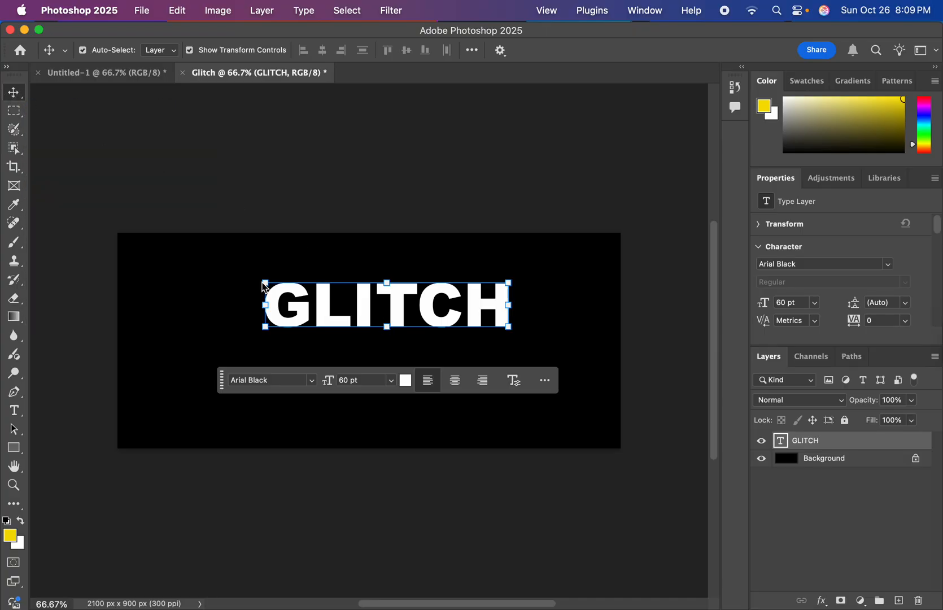
{"action": "left_click_drag", "start_coordinate": [264, 282], "coordinate": [175, 250]}
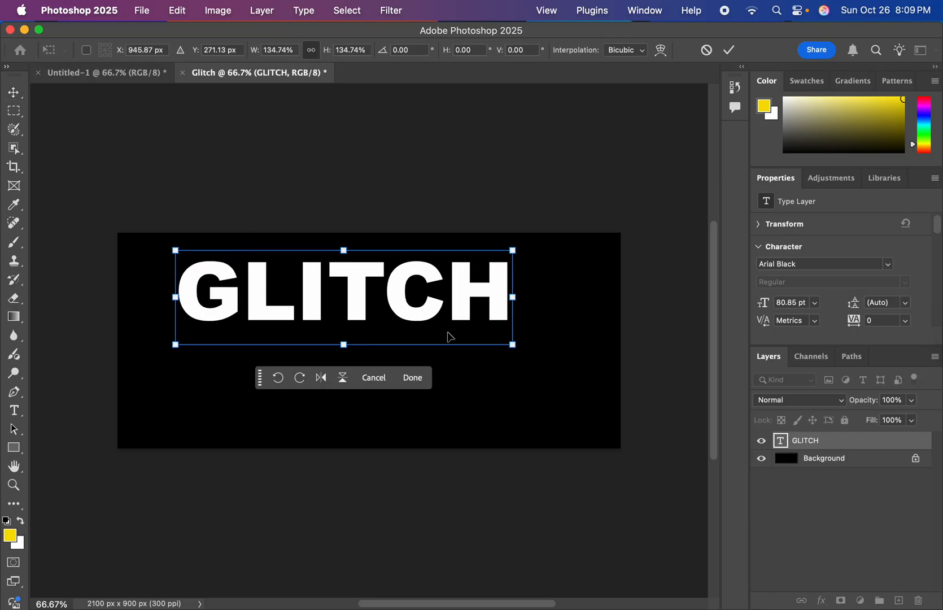
{"action": "right_click", "coordinate": [512, 350]}
{"action": "key", "text": "Escape"}
{"action": "key", "text": "super+z"}
{"action": "right_click", "coordinate": [516, 347]}
{"action": "key", "text": "Escape"}
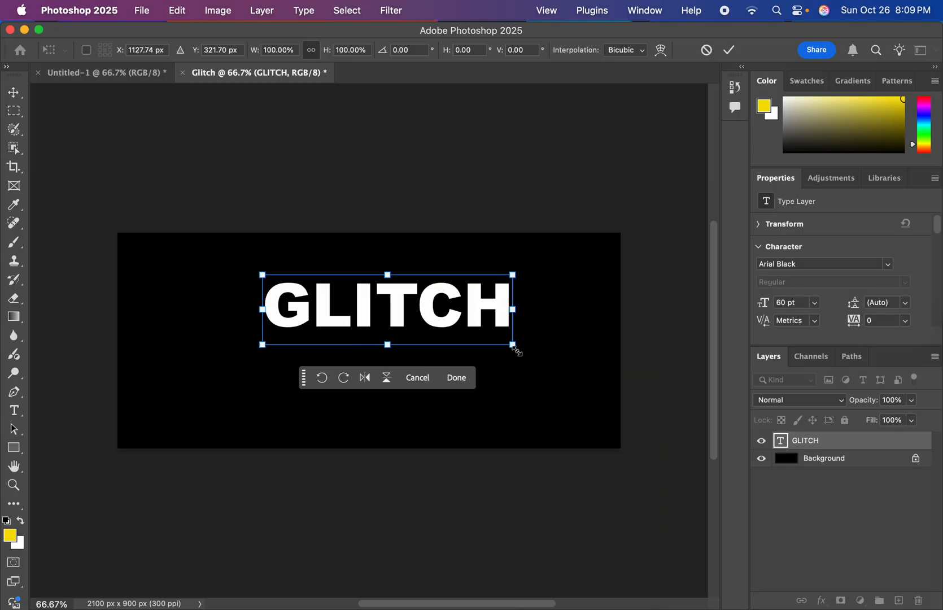
Scale the GLITCH text up to about 178%, center it on the canvas and apply the transform.
{"action": "left_click_drag", "start_coordinate": [513, 345], "coordinate": [594, 403]}
{"action": "left_click_drag", "start_coordinate": [262, 275], "coordinate": [147, 264]}
{"action": "left_click_drag", "start_coordinate": [391, 291], "coordinate": [389, 329]}
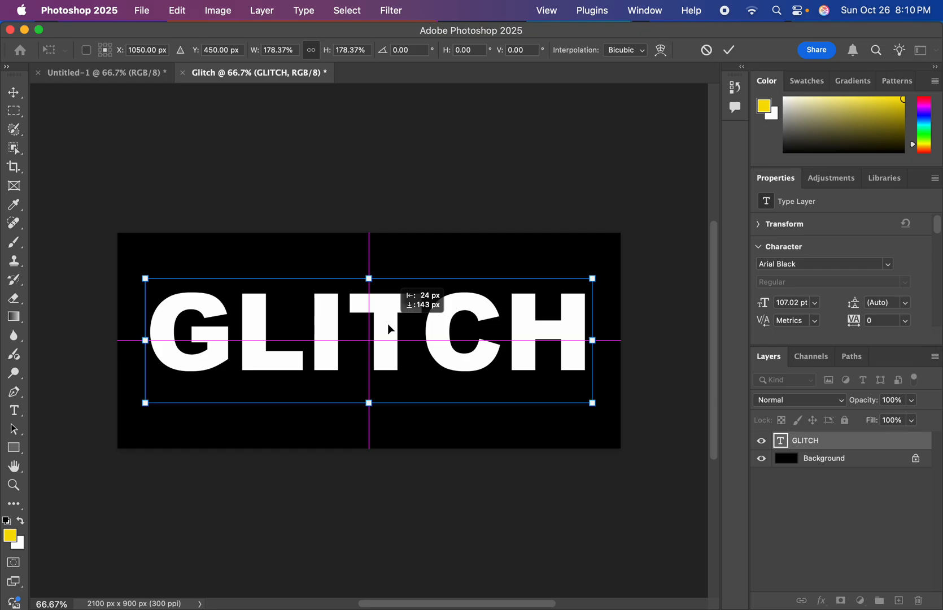
{"action": "left_click_drag", "start_coordinate": [389, 329], "coordinate": [388, 329]}
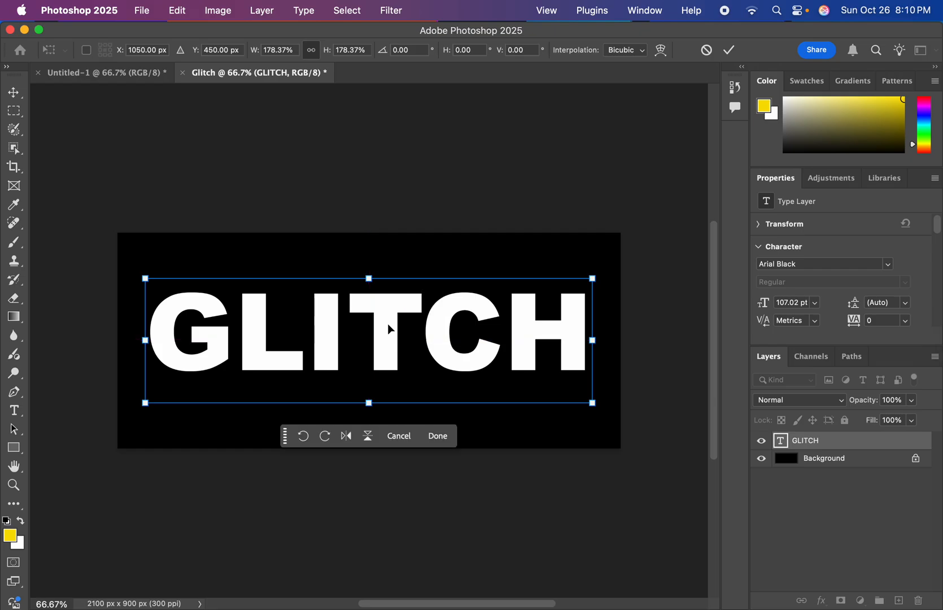
{"action": "right_click", "coordinate": [400, 264]}
{"action": "right_click", "coordinate": [371, 264]}
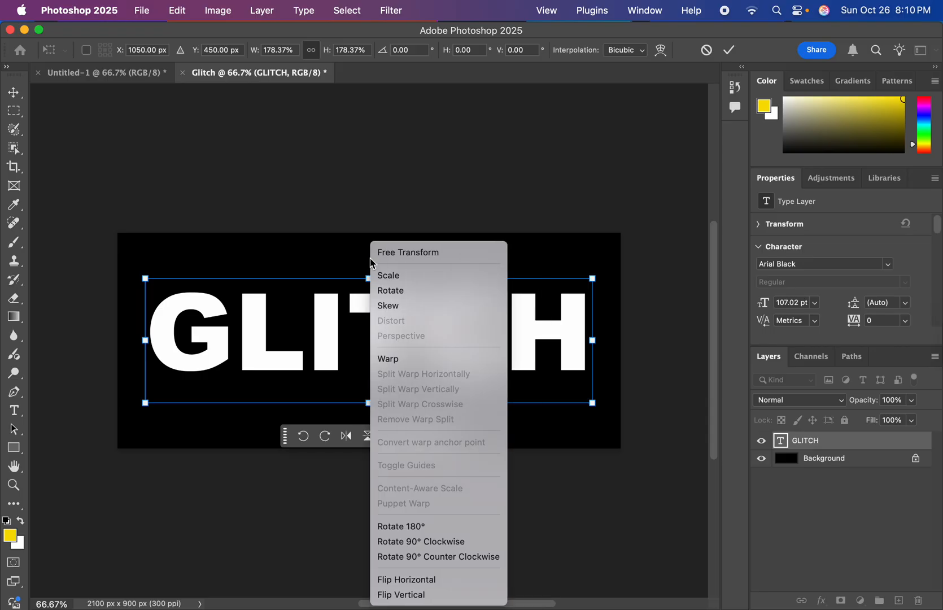
{"action": "left_click", "coordinate": [289, 415]}
{"action": "left_click", "coordinate": [289, 415]}
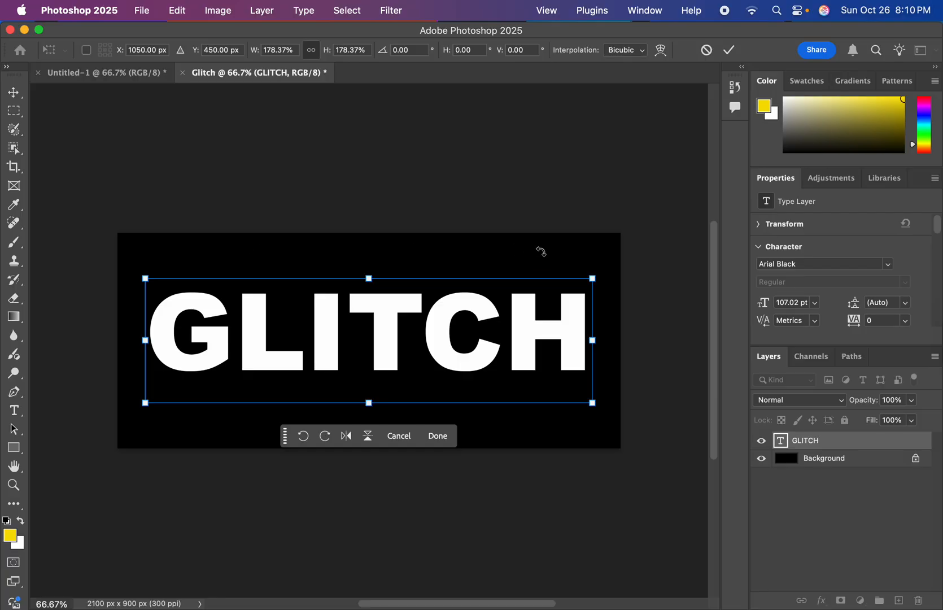
{"action": "left_click", "coordinate": [14, 92]}
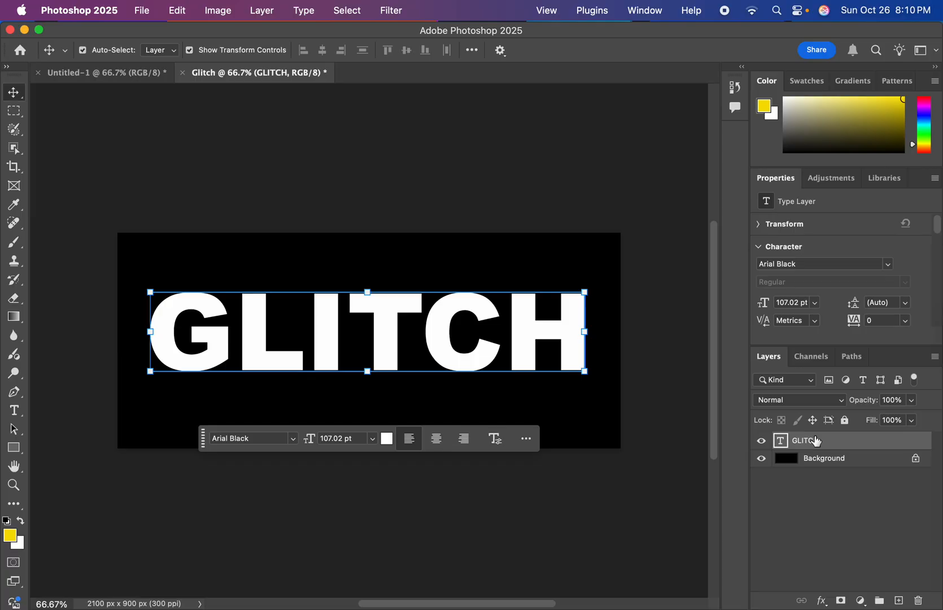
Duplicate the GLITCH text layer twice and rename the middle text layer pink.
{"action": "key", "text": "super+j"}
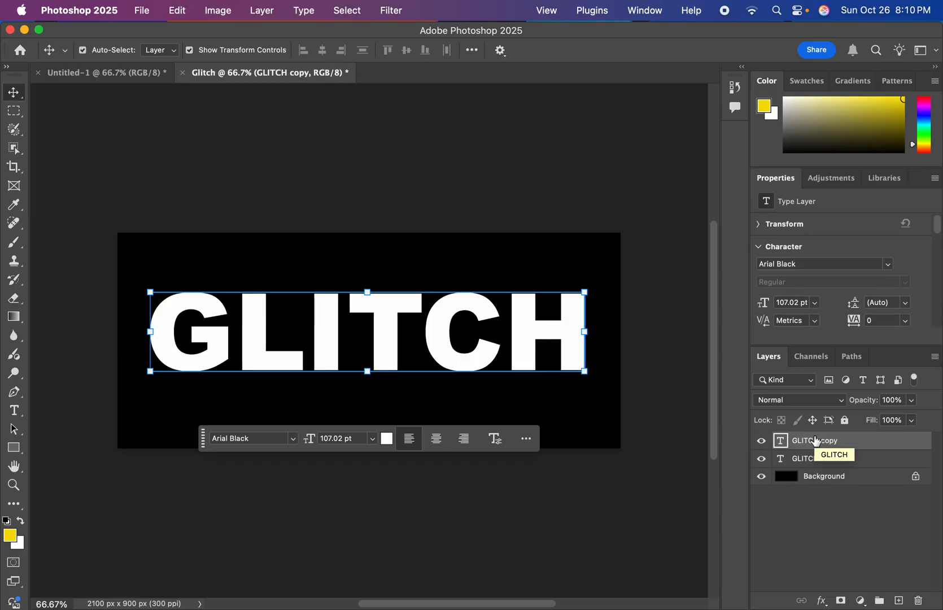
{"action": "key", "text": "super+j"}
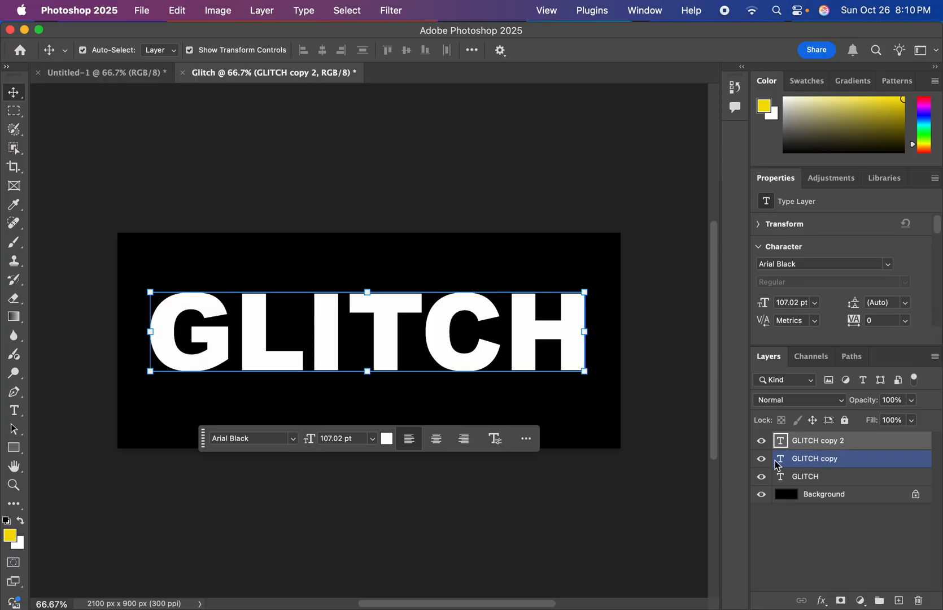
{"action": "left_click", "coordinate": [823, 464]}
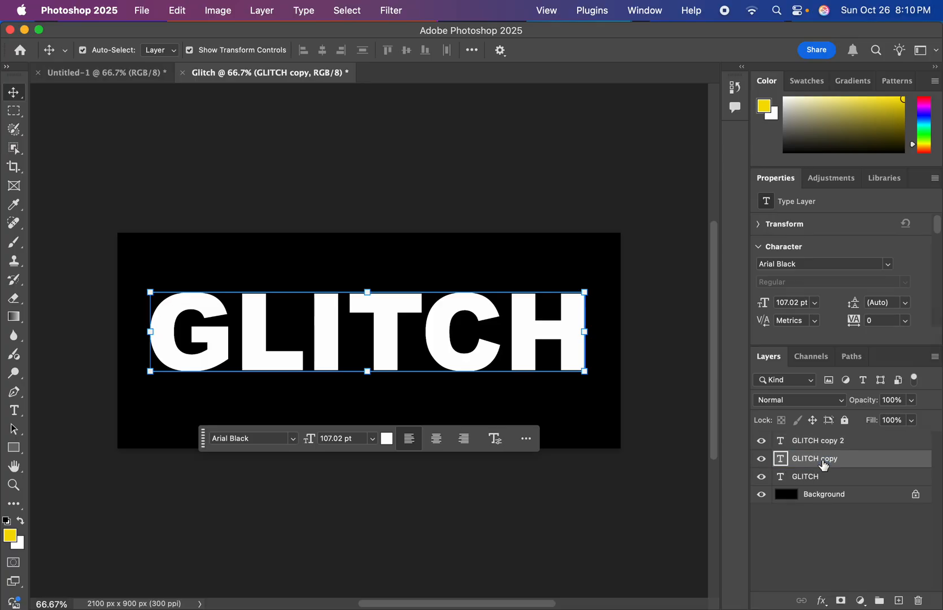
{"action": "double_click", "coordinate": [822, 458]}
{"action": "type", "text": "pink"}
{"action": "left_click", "coordinate": [831, 461]}
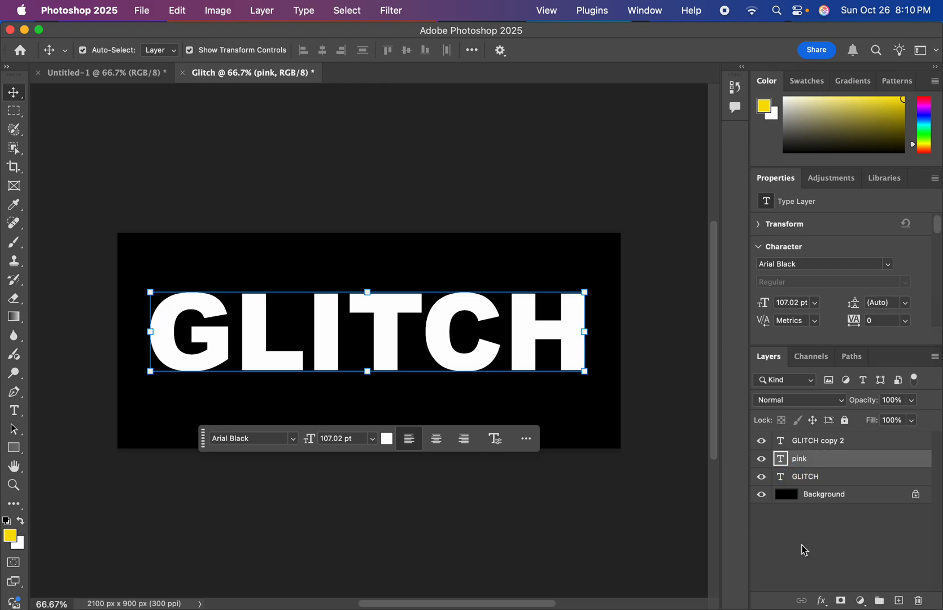
Turn off the green channel in the pink layer's advanced blending options.
{"action": "left_click", "coordinate": [821, 603]}
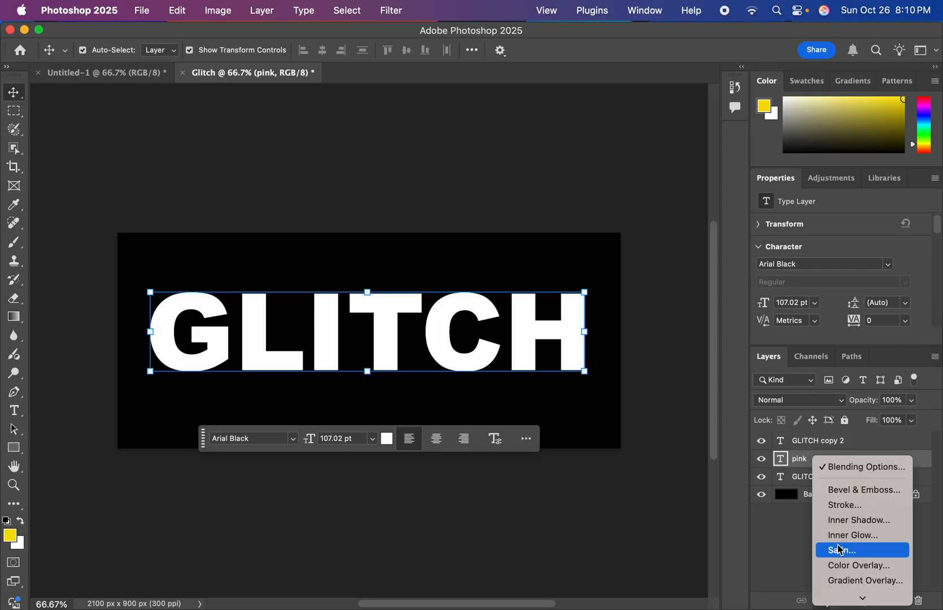
{"action": "left_click", "coordinate": [868, 467]}
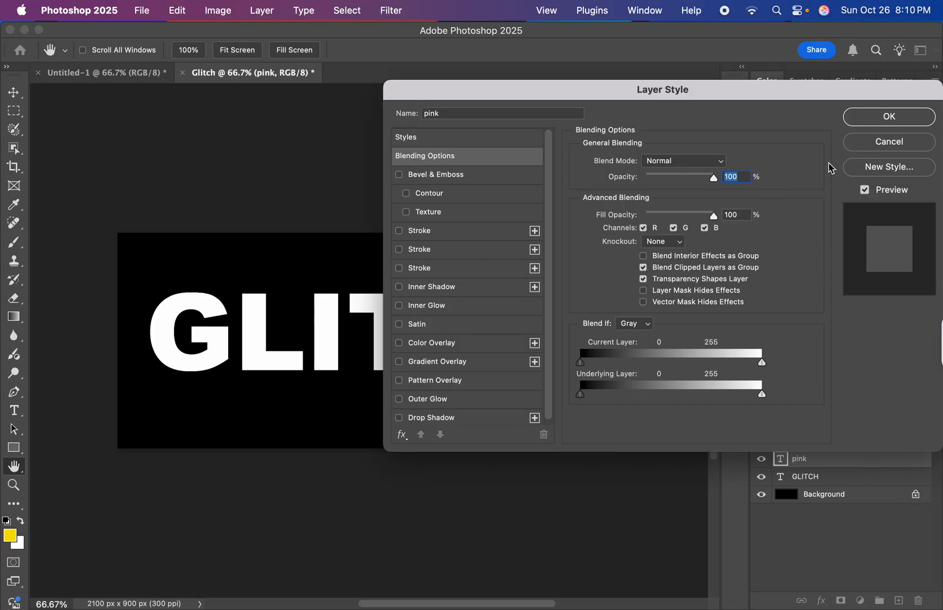
{"action": "left_click", "coordinate": [673, 228]}
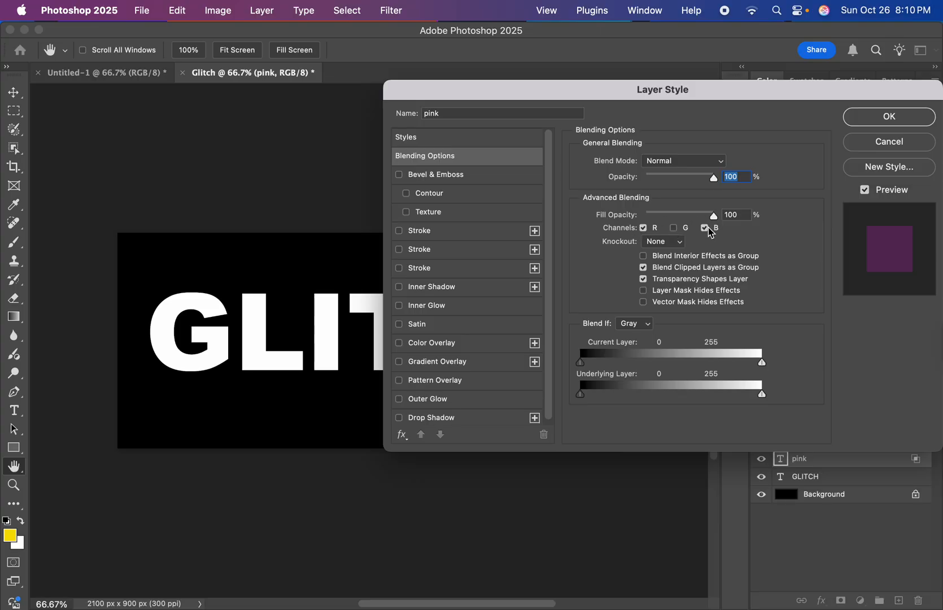
{"action": "left_click", "coordinate": [878, 117]}
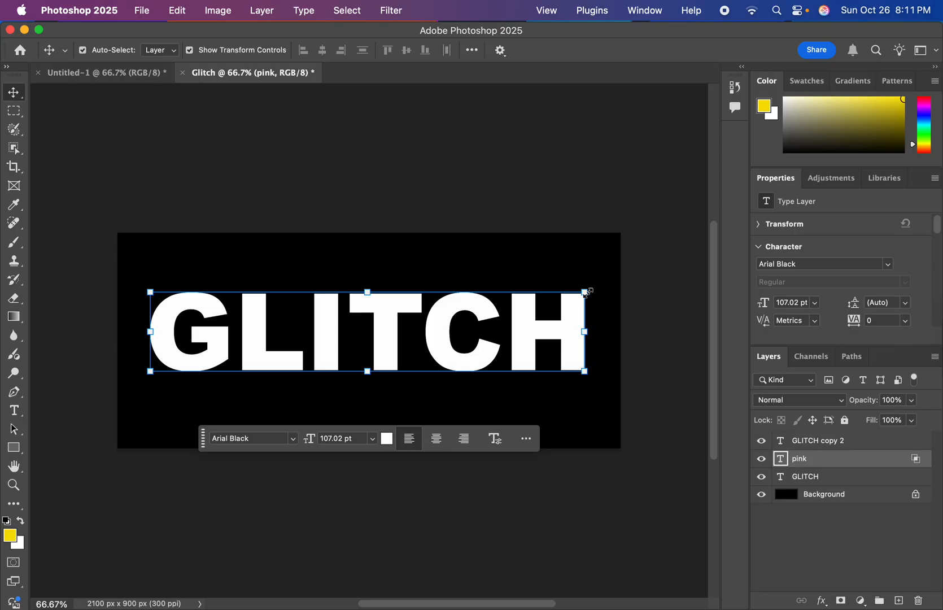
{"action": "left_click", "coordinate": [577, 322]}
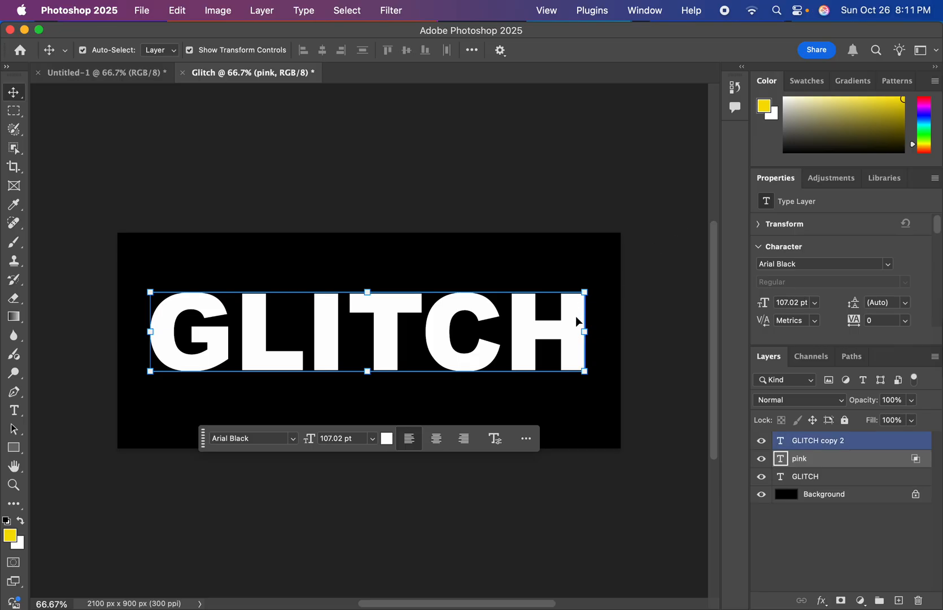
{"action": "left_click_drag", "start_coordinate": [577, 322], "coordinate": [584, 321]}
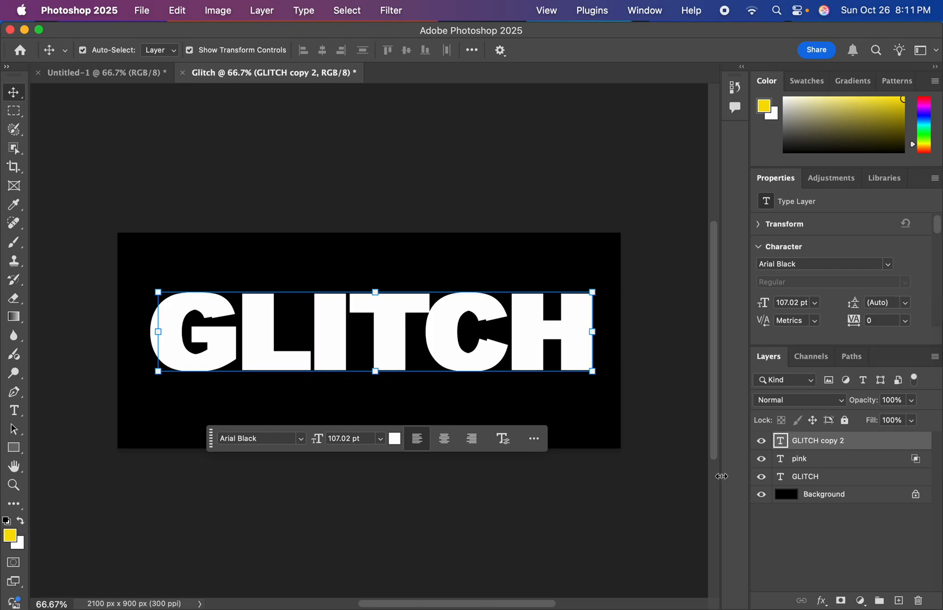
{"action": "key", "text": "super+z"}
Nudge the pink layer slightly to the right so its magenta edge sticks out from behind the white letters.
{"action": "left_click", "coordinate": [817, 459]}
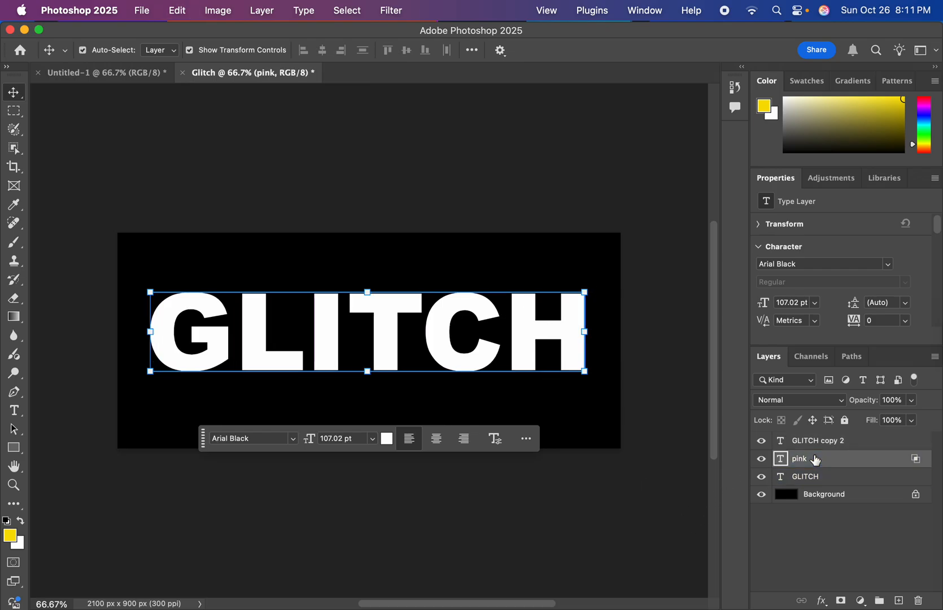
{"action": "key", "text": "Right"}
{"action": "key", "text": "Right"}
{"action": "key", "text": "Right"}
{"action": "key", "text": "Right"}
{"action": "key", "text": "Right"}
{"action": "key", "text": "Right"}
{"action": "key", "text": "Right"}
{"action": "key", "text": "Right"}
{"action": "key", "text": "Right"}
{"action": "key", "text": "Right"}
{"action": "key", "text": "Right"}
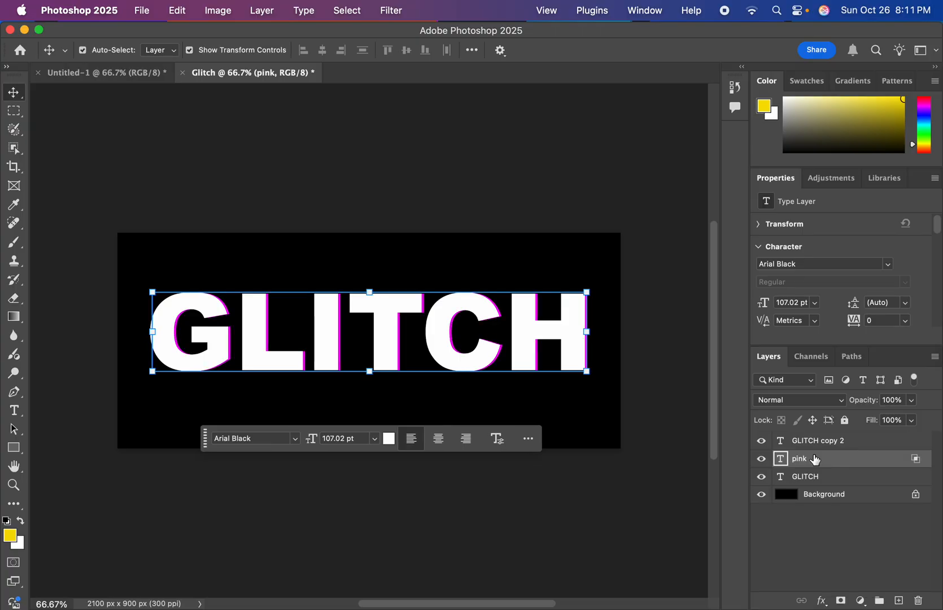
{"action": "key", "text": "Right"}
{"action": "key", "text": "Right"}
{"action": "key", "text": "Right"}
{"action": "key", "text": "Right"}
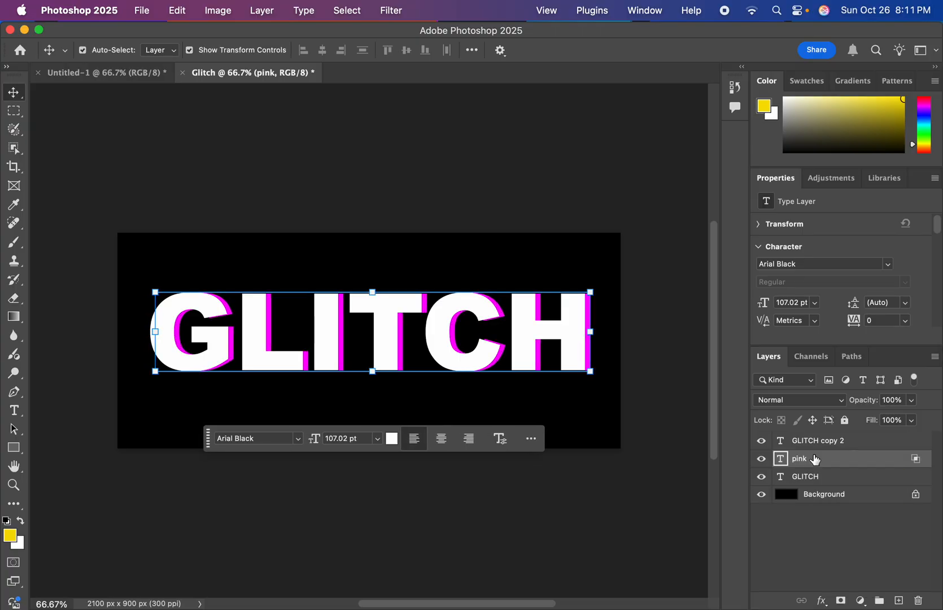
Rename the GLITCH copy 2 layer blue and turn off its red channel in the advanced blending options.
{"action": "left_click", "coordinate": [815, 446]}
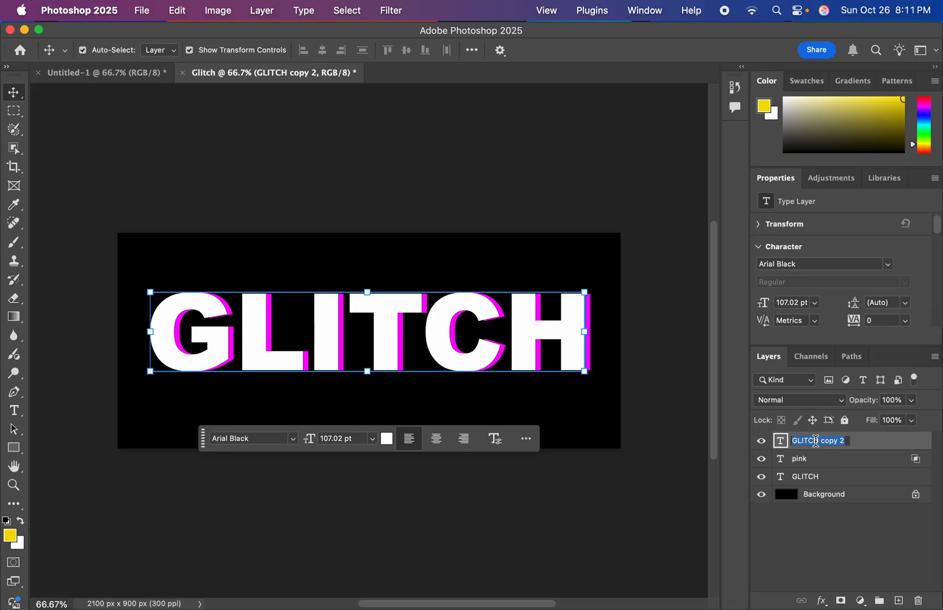
{"action": "type", "text": "blue"}
{"action": "key", "text": "Return"}
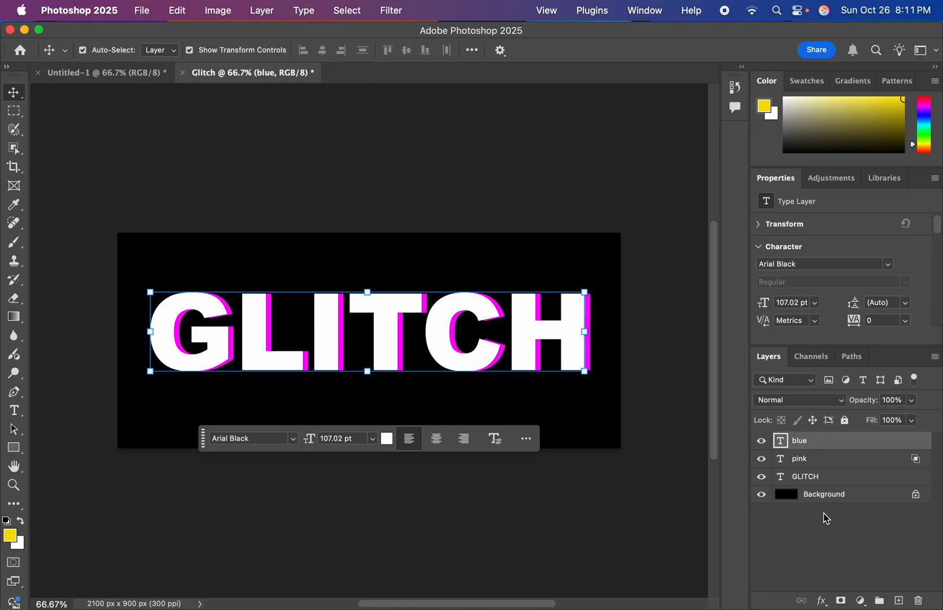
{"action": "left_click", "coordinate": [821, 600]}
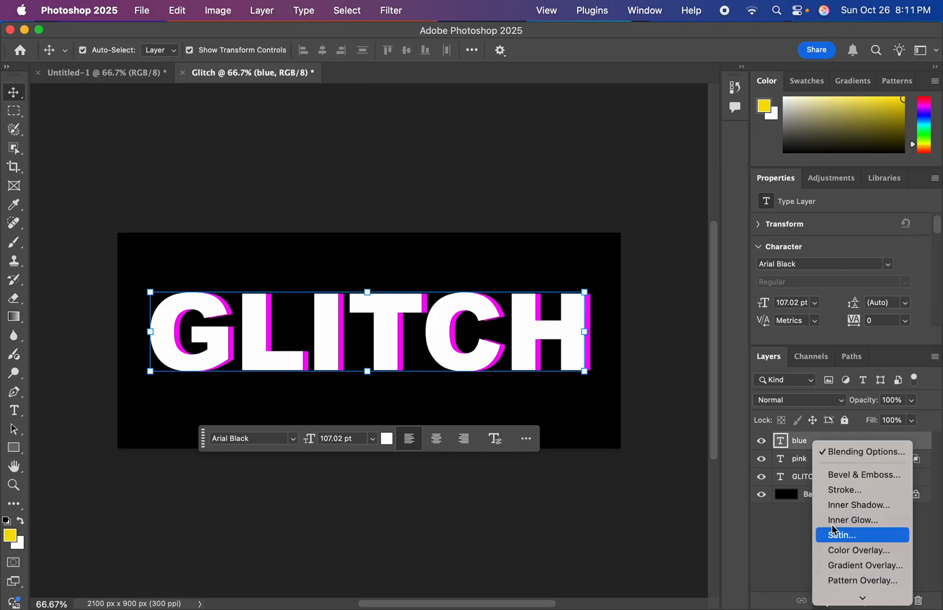
{"action": "left_click", "coordinate": [841, 454]}
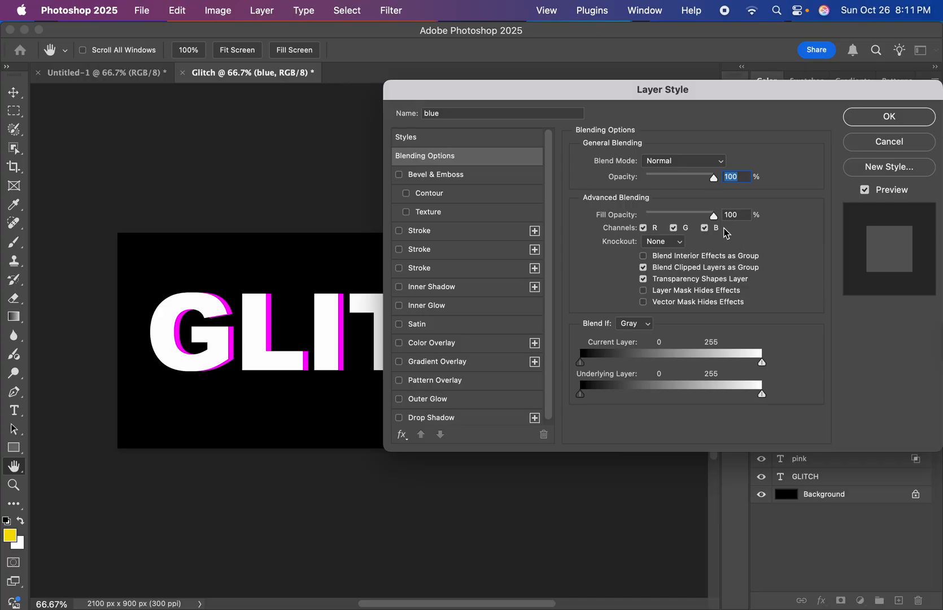
{"action": "left_click", "coordinate": [644, 228]}
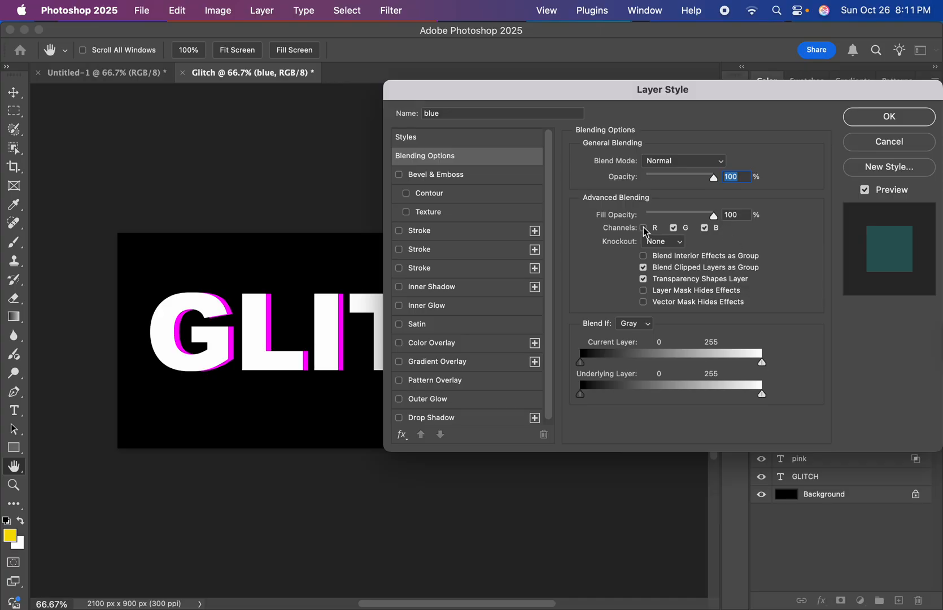
{"action": "left_click", "coordinate": [884, 118]}
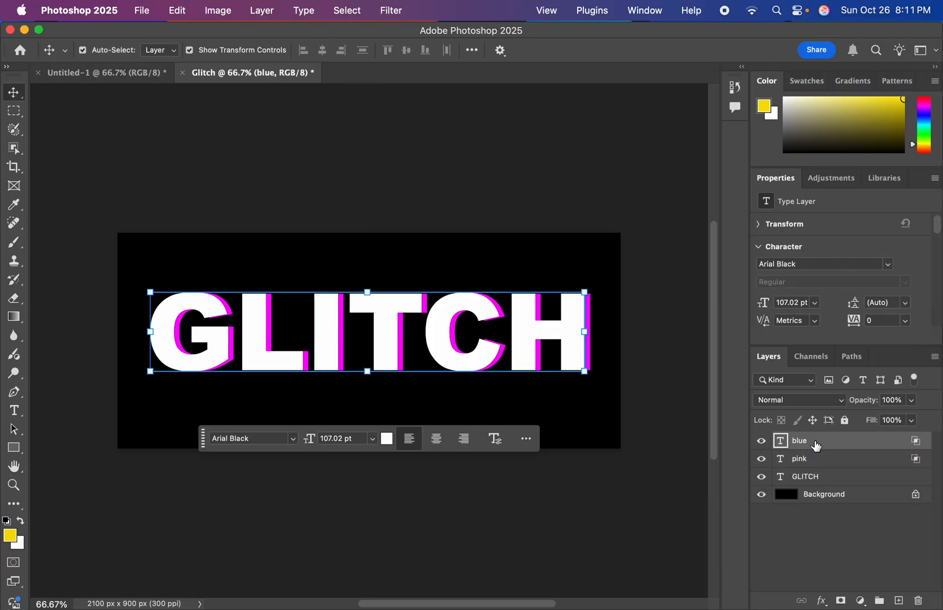
Nudge the blue layer slightly to the left so a cyan edge shows beside the letters, and deselect it.
{"action": "key", "text": "Left"}
{"action": "key", "text": "Left"}
{"action": "key", "text": "Left"}
{"action": "key", "text": "Left"}
{"action": "key", "text": "Left"}
{"action": "key", "text": "Left"}
{"action": "key", "text": "Left"}
{"action": "key", "text": "Left"}
{"action": "key", "text": "Left"}
{"action": "key", "text": "Left"}
{"action": "key", "text": "Left"}
{"action": "key", "text": "Left"}
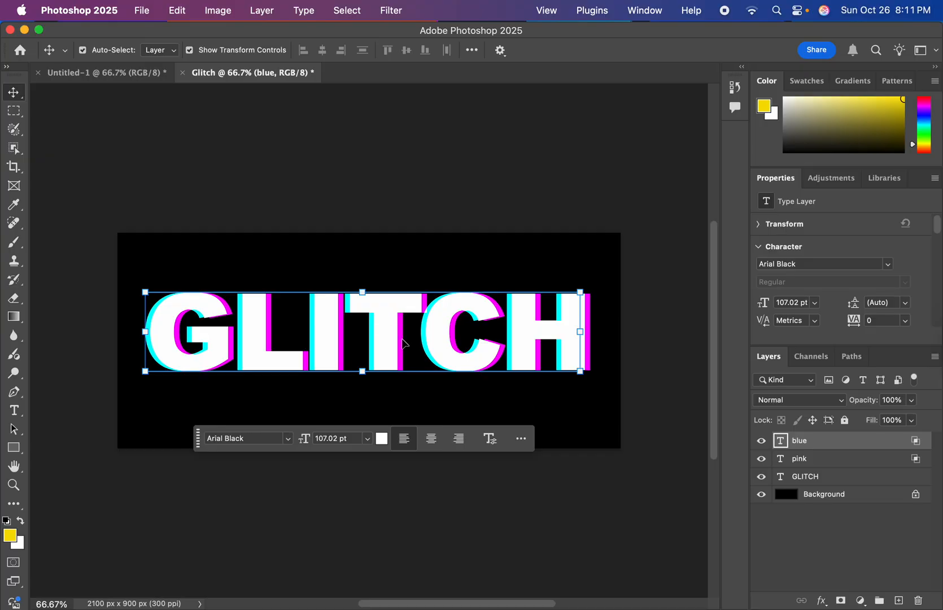
{"action": "left_click", "coordinate": [435, 263]}
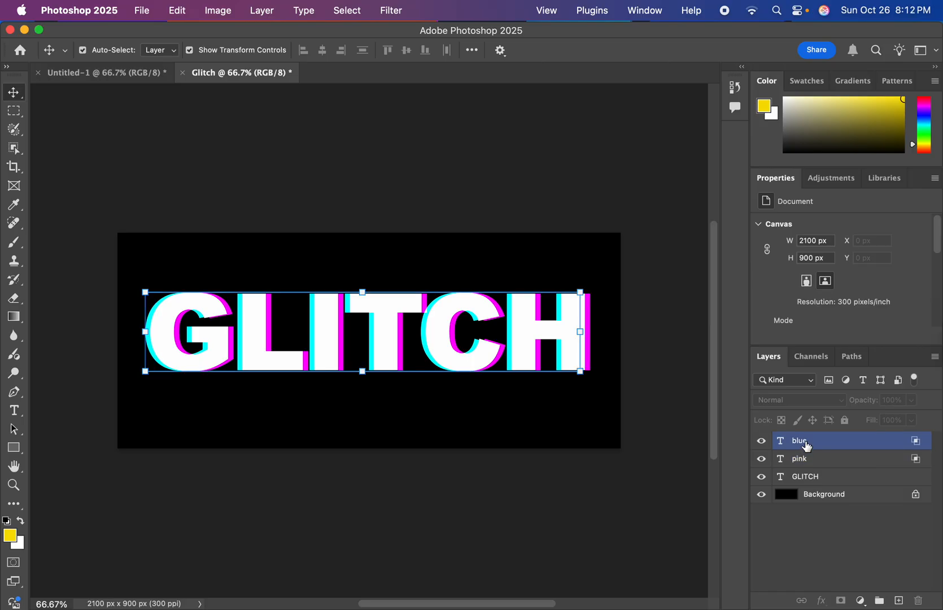
Rasterize the blue, pink and GLITCH text layers together.
{"action": "left_click", "coordinate": [806, 447]}
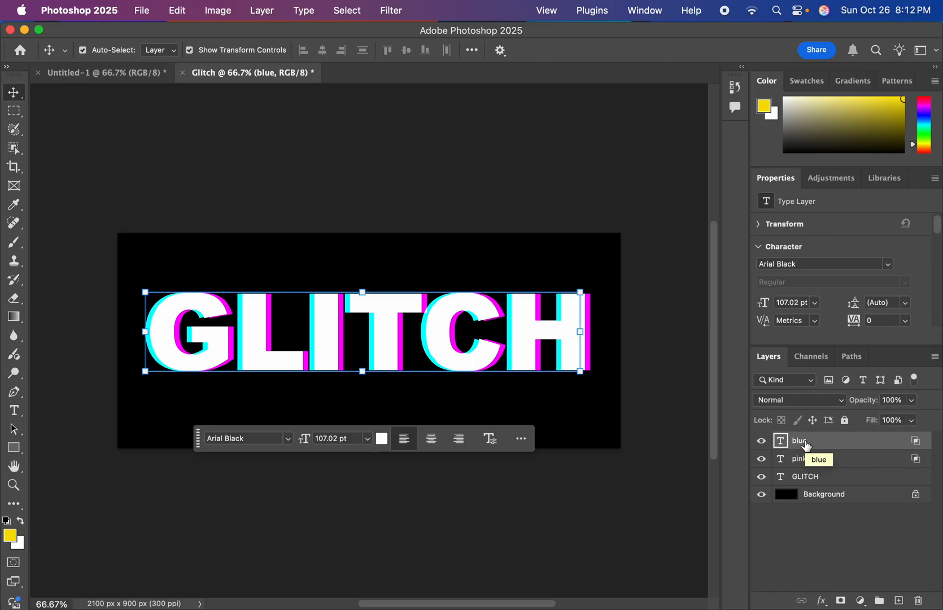
{"action": "left_click", "coordinate": [809, 477], "text": "shift"}
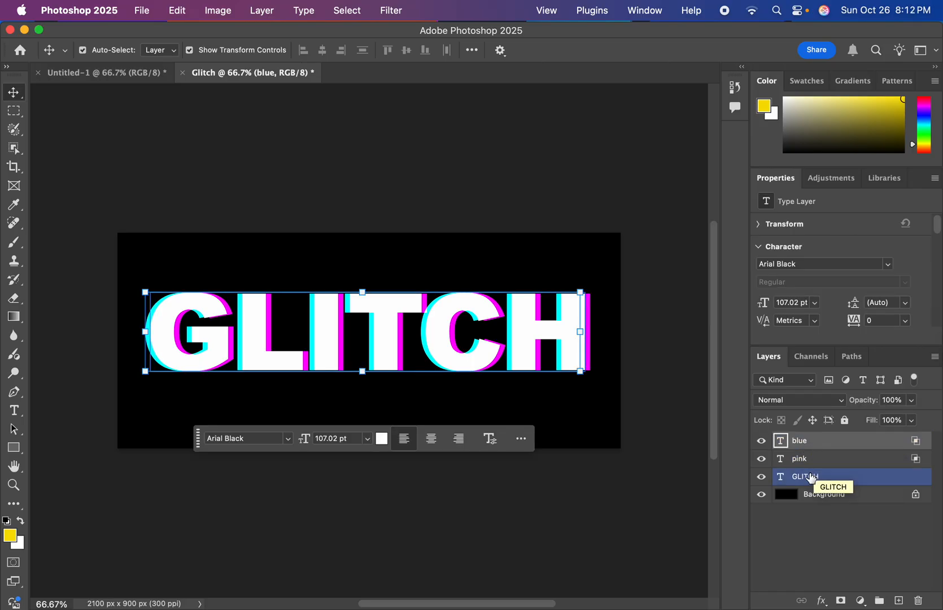
{"action": "left_click", "coordinate": [819, 447]}
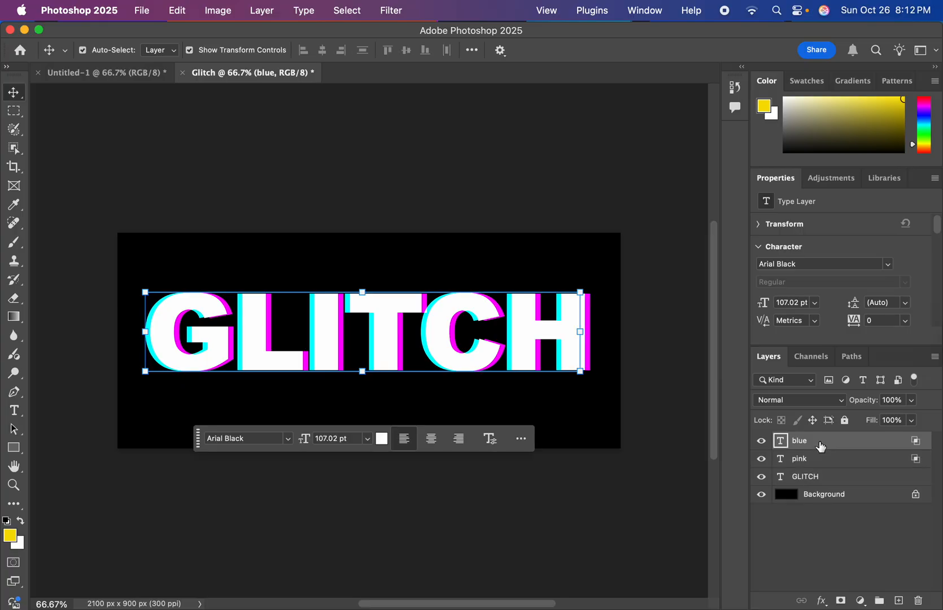
{"action": "left_click", "coordinate": [818, 477], "text": "shift"}
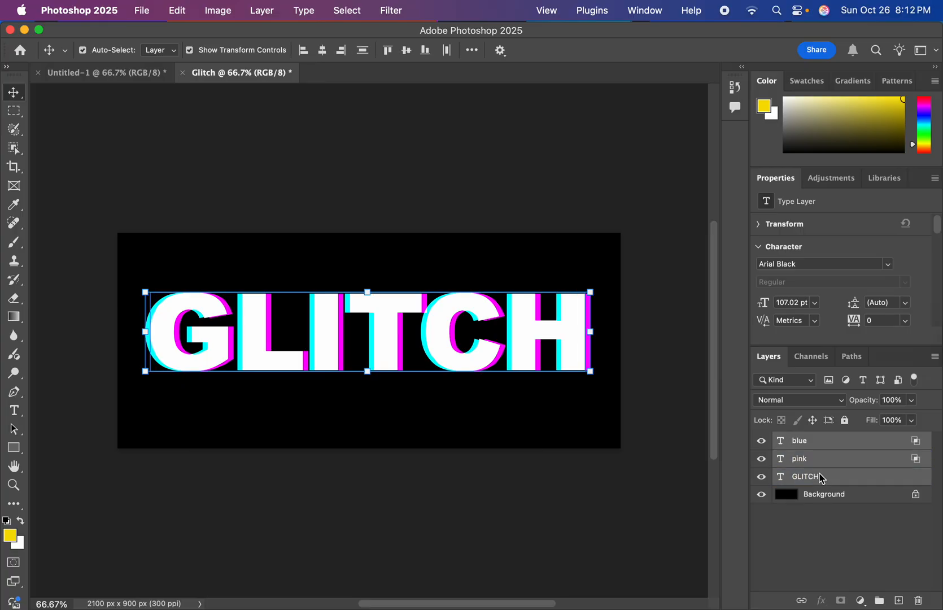
{"action": "right_click", "coordinate": [859, 477]}
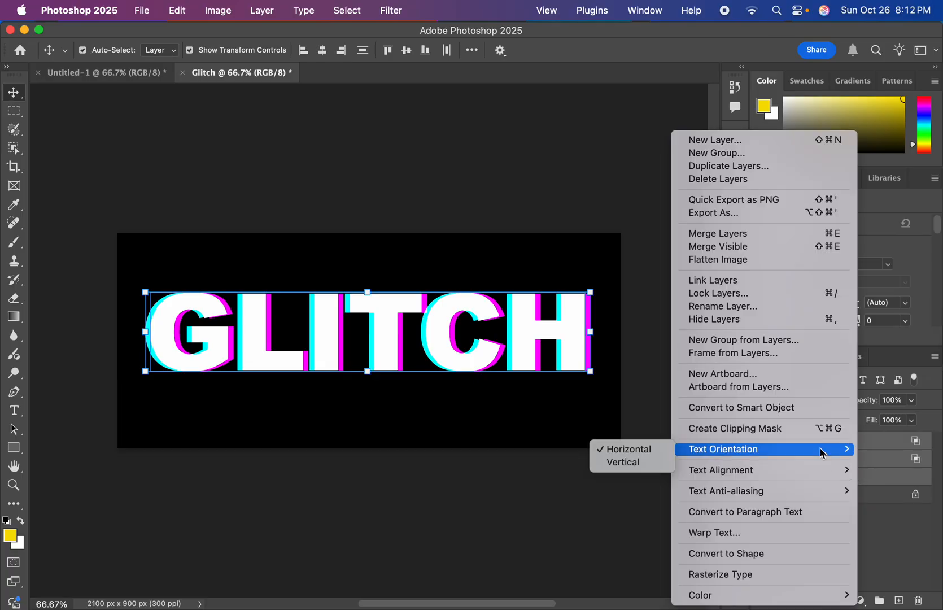
{"action": "left_click", "coordinate": [740, 576]}
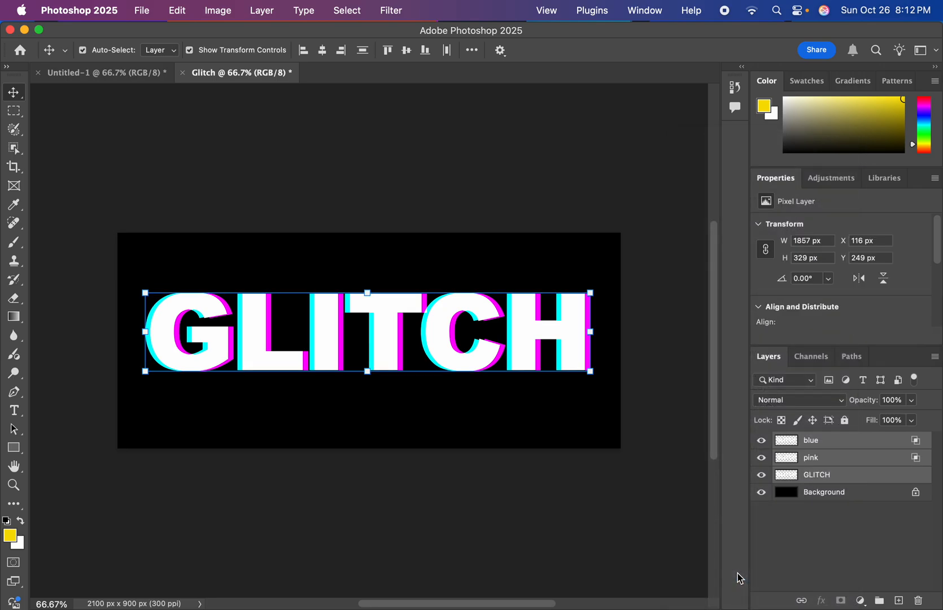
Merge the three rasterized text layers into one and rename the merged layer glitch.
{"action": "right_click", "coordinate": [853, 447]}
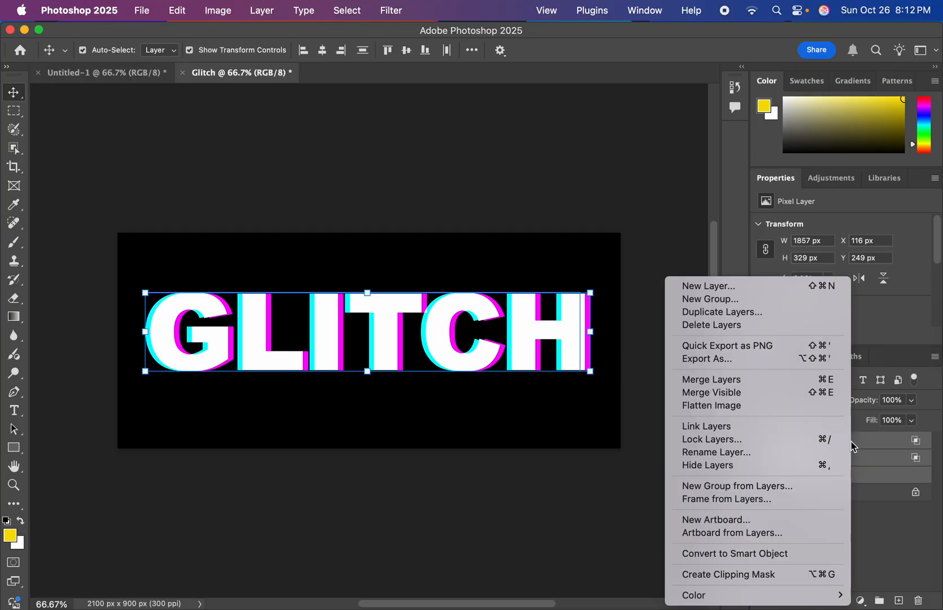
{"action": "left_click", "coordinate": [757, 380]}
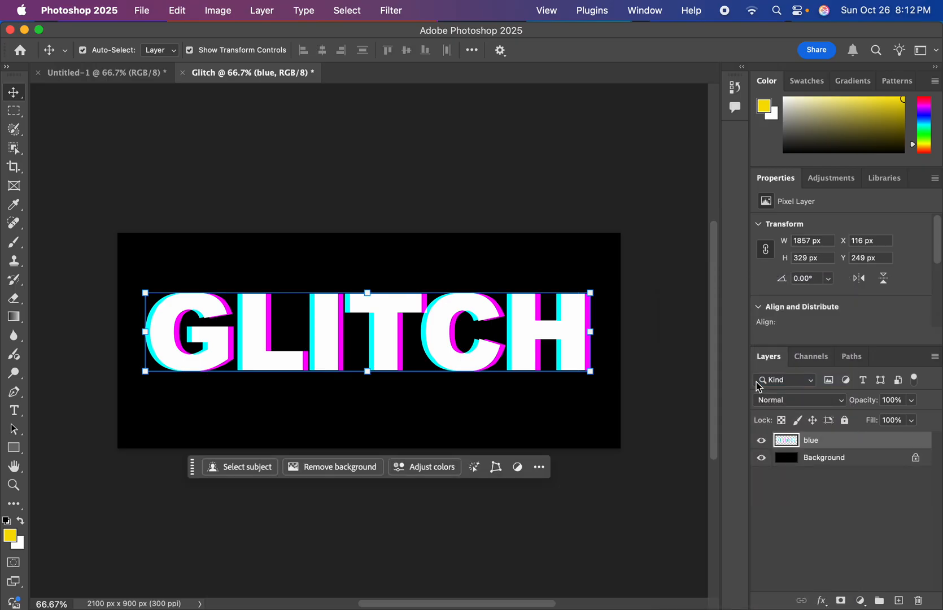
{"action": "double_click", "coordinate": [811, 441]}
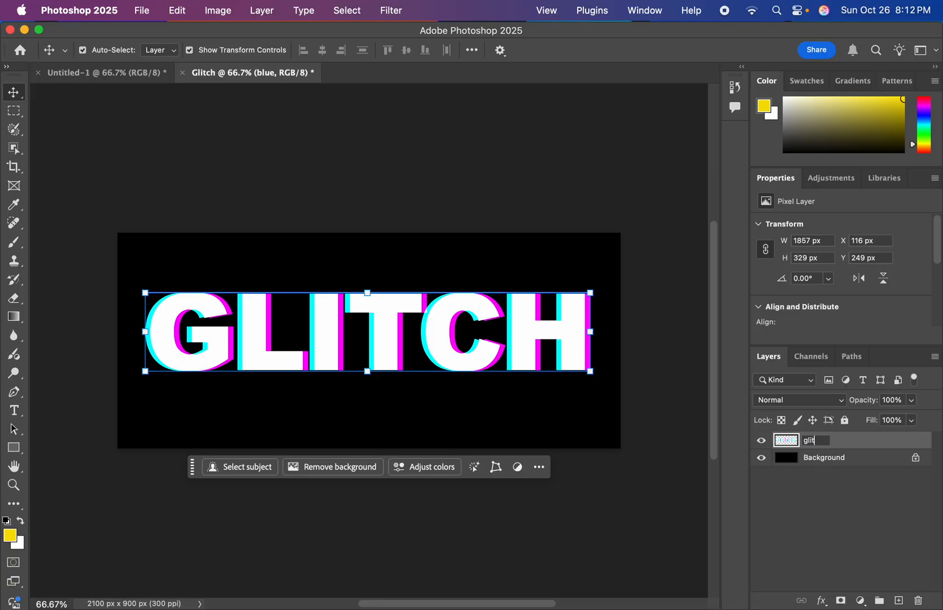
{"action": "key", "text": "Return"}
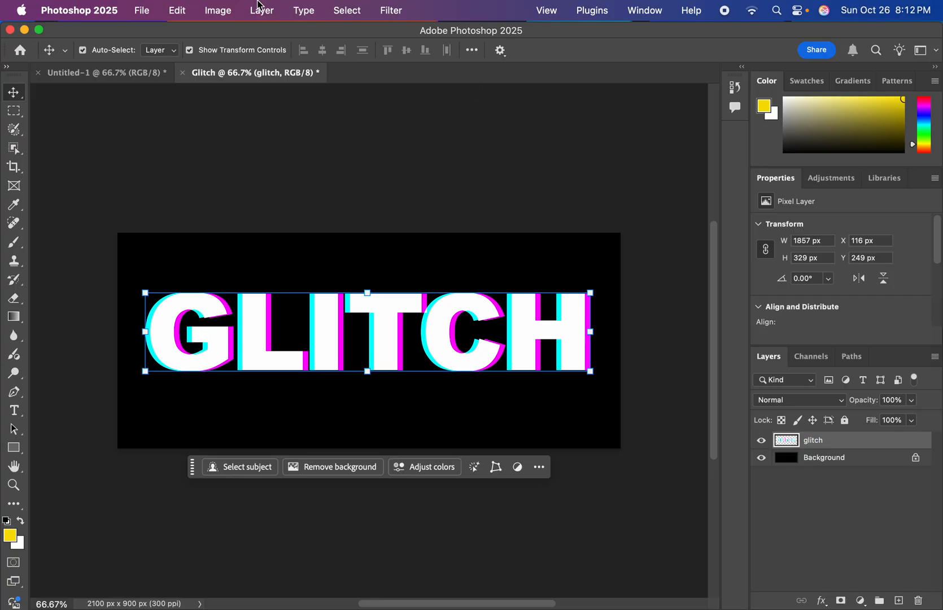
Select a rectangular strip about 1907 × 113 px across the tops of the letters, shift it slightly left and deselect.
{"action": "left_click", "coordinate": [16, 115]}
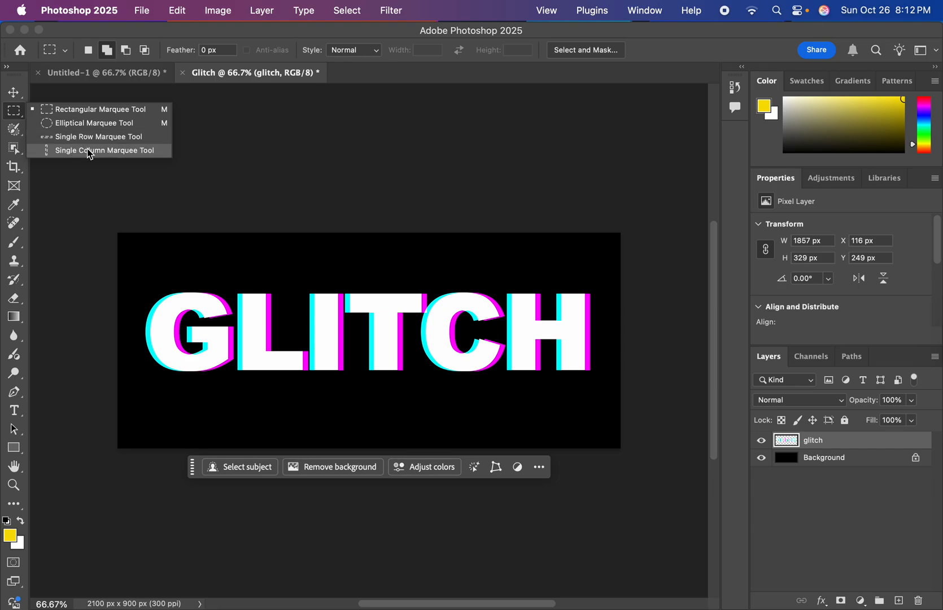
{"action": "left_click", "coordinate": [62, 109]}
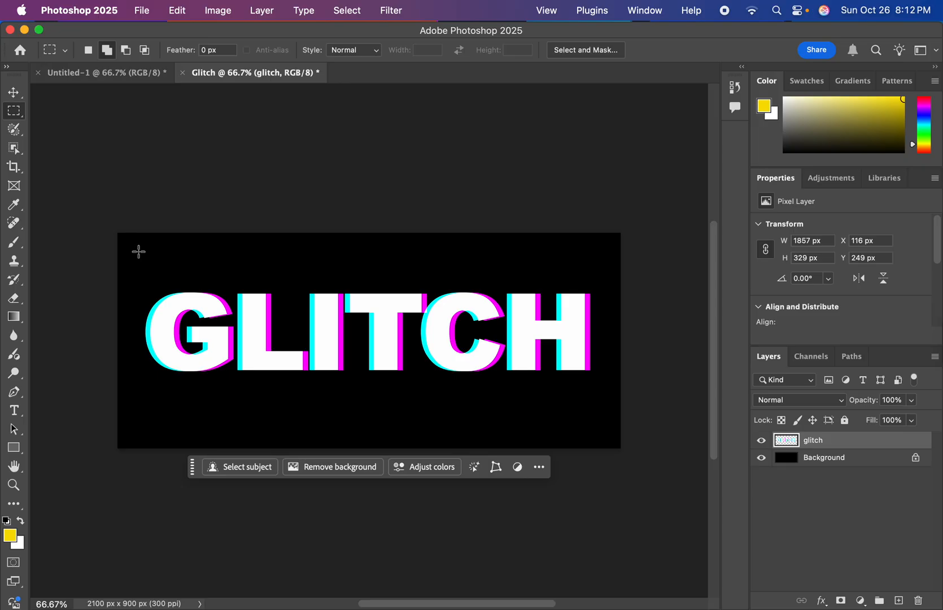
{"action": "left_click_drag", "start_coordinate": [140, 285], "coordinate": [597, 313]}
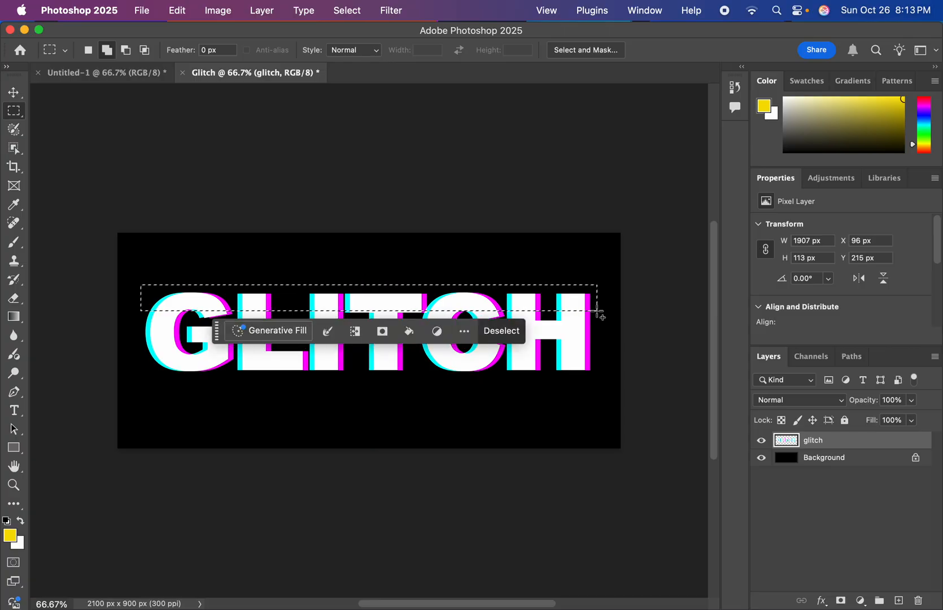
{"action": "left_click", "coordinate": [16, 98]}
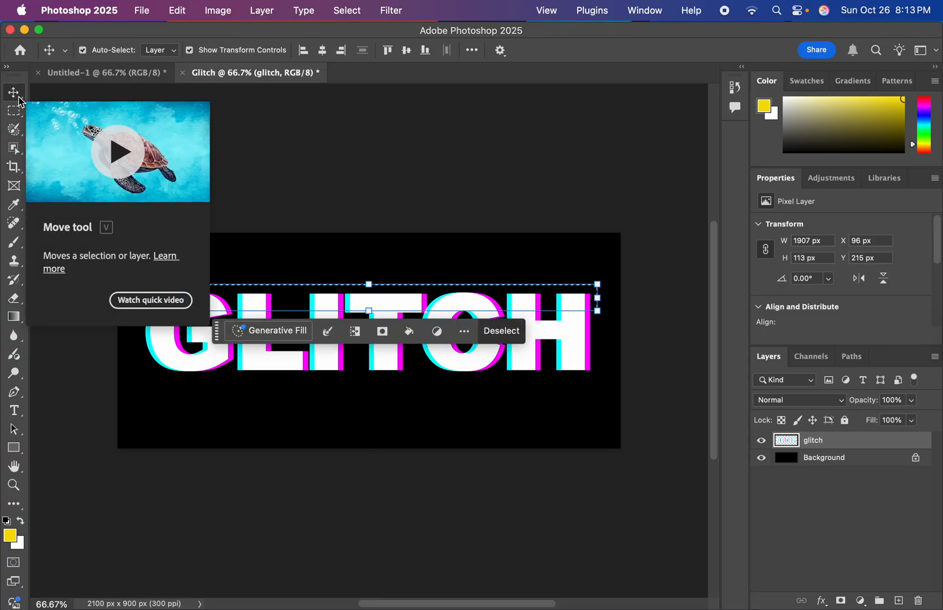
{"action": "left_click_drag", "start_coordinate": [412, 296], "coordinate": [406, 297]}
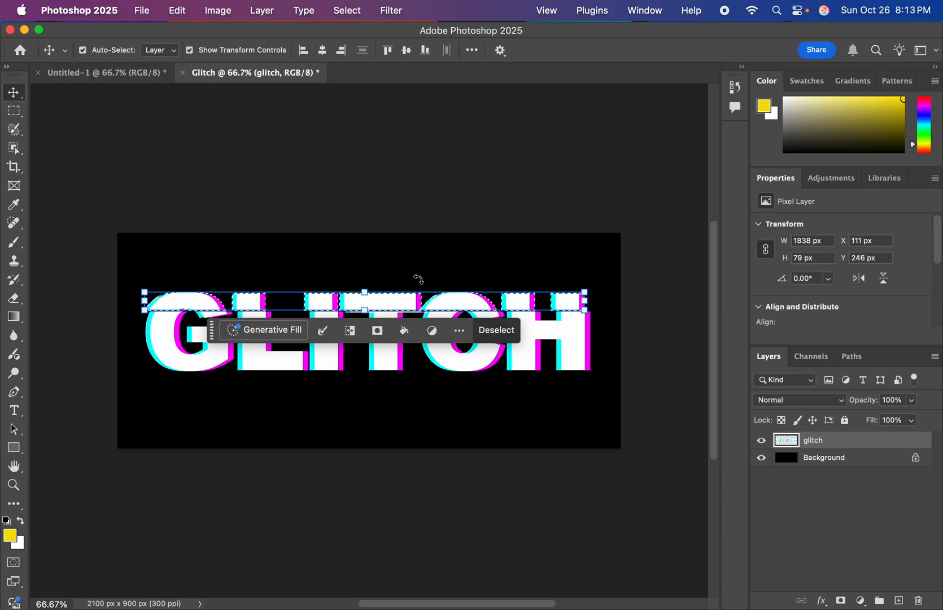
{"action": "left_click", "coordinate": [501, 333]}
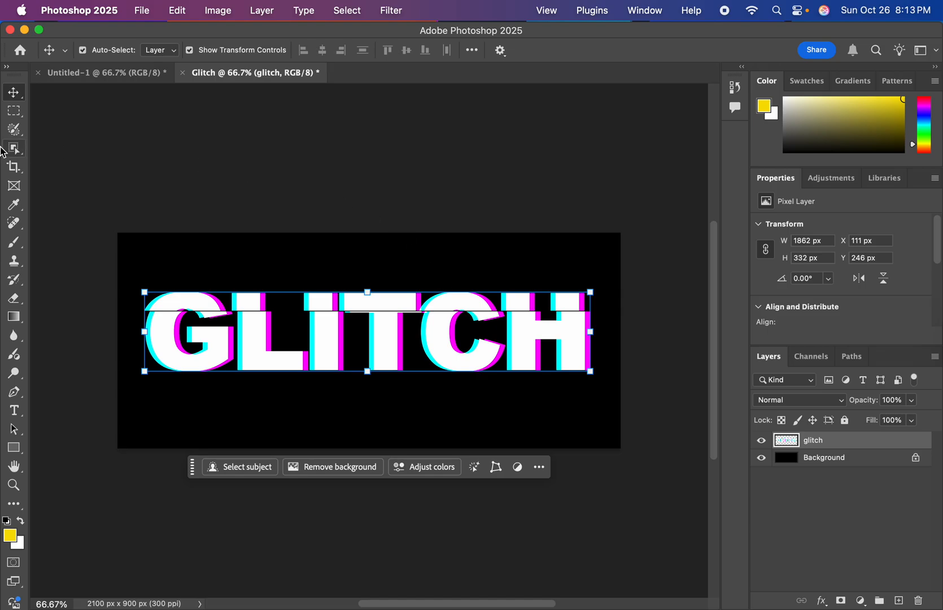
Select a thin strip about 1952 × 19 px across the middle of the letters and shift it slightly right.
{"action": "left_click", "coordinate": [15, 113]}
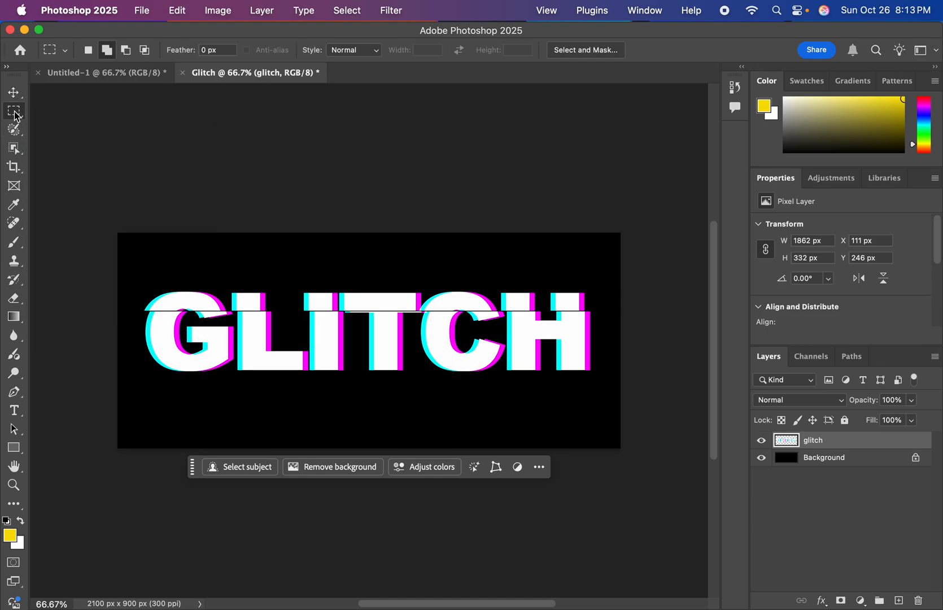
{"action": "left_click_drag", "start_coordinate": [137, 330], "coordinate": [605, 334]}
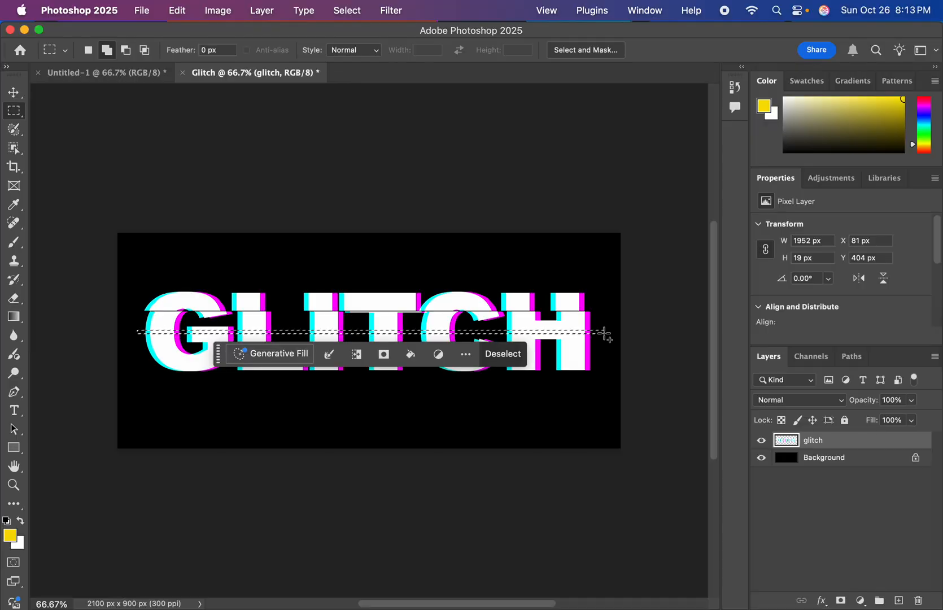
{"action": "key", "text": "v"}
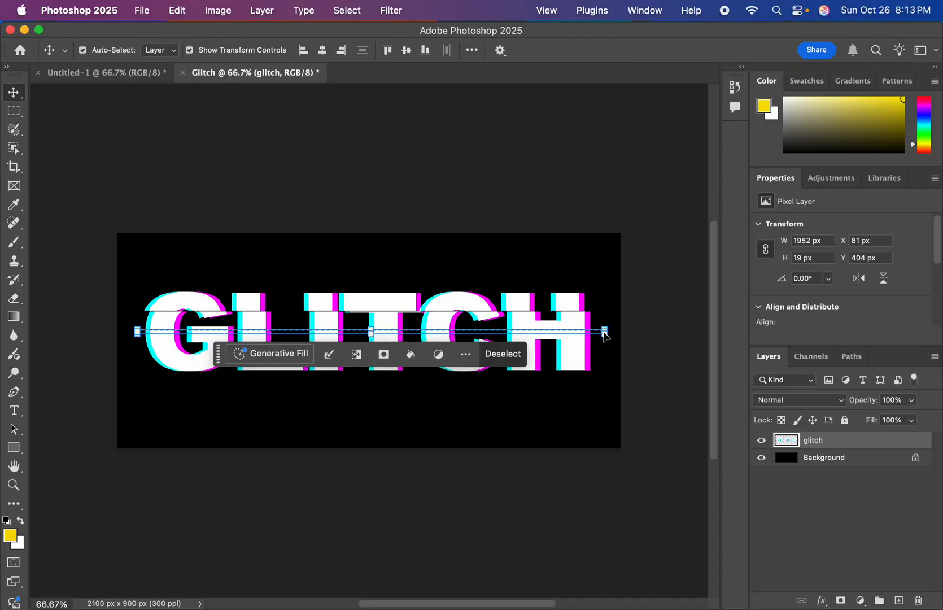
{"action": "left_click_drag", "start_coordinate": [593, 335], "coordinate": [592, 334]}
{"action": "key", "text": "Right"}
{"action": "key", "text": "Right"}
{"action": "key", "text": "Right"}
{"action": "key", "text": "Right"}
{"action": "key", "text": "Right"}
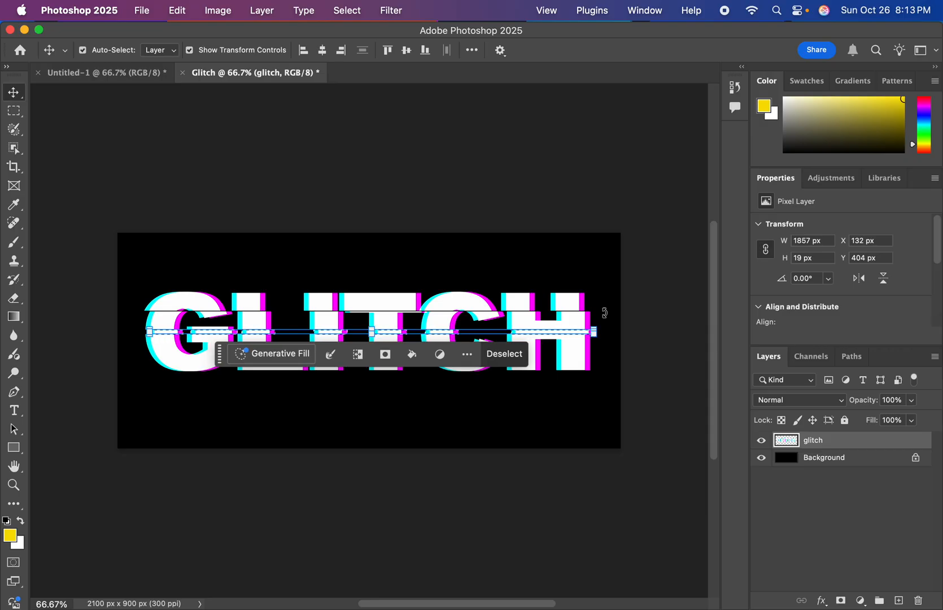
{"action": "left_click", "coordinate": [601, 312]}
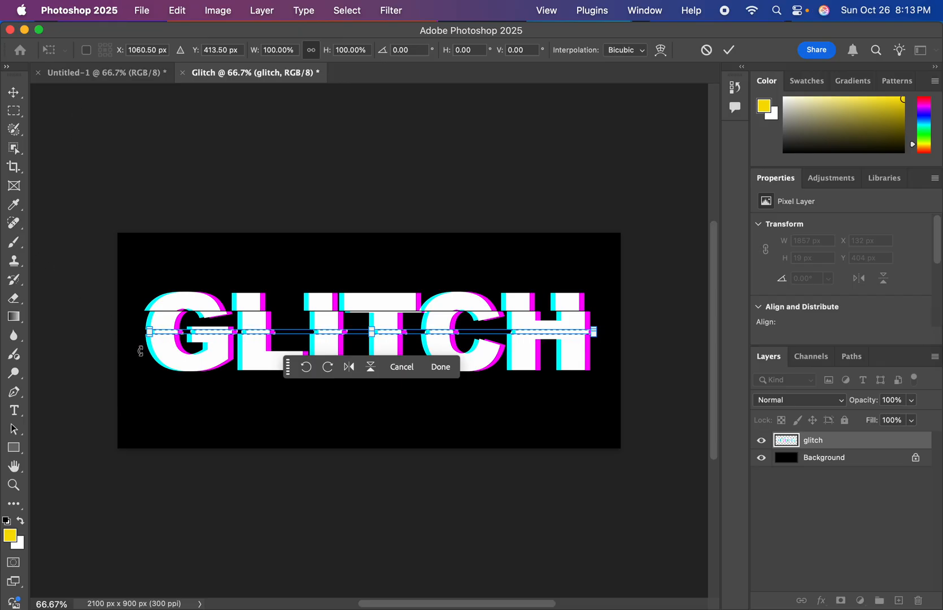
{"action": "left_click", "coordinate": [440, 368]}
{"action": "key", "text": "m"}
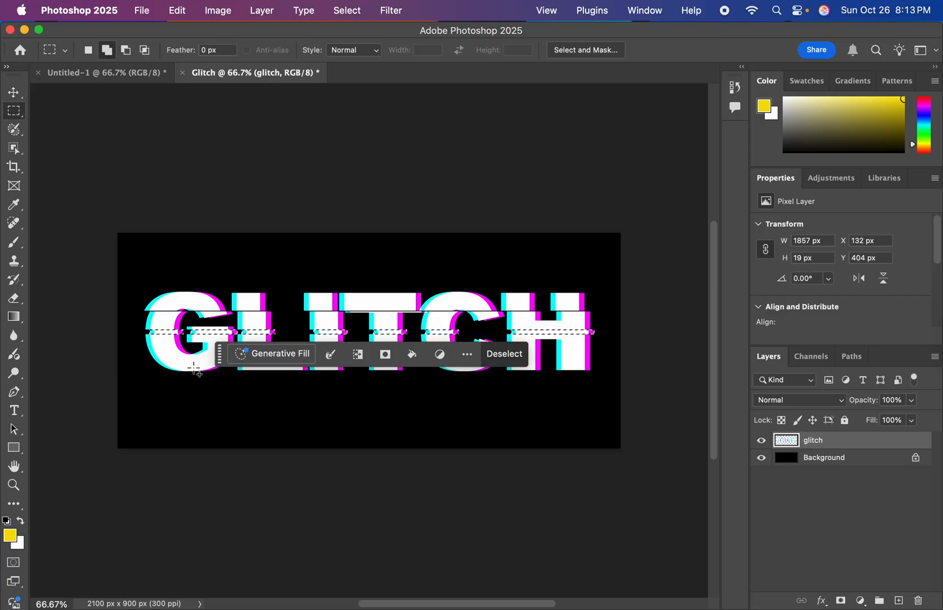
Deselect the middle strip, then select a strip about 1916 × 183 px across the bottoms of the letters, shift it slightly left and deselect.
{"action": "right_click", "coordinate": [142, 357]}
{"action": "key", "text": "Escape"}
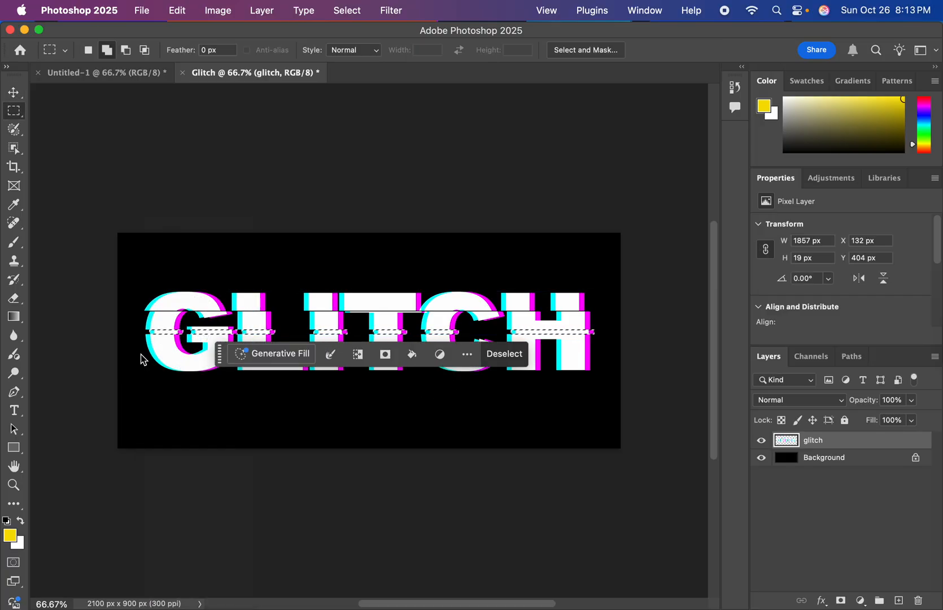
{"action": "left_click", "coordinate": [510, 354]}
{"action": "left_click_drag", "start_coordinate": [139, 350], "coordinate": [597, 393]}
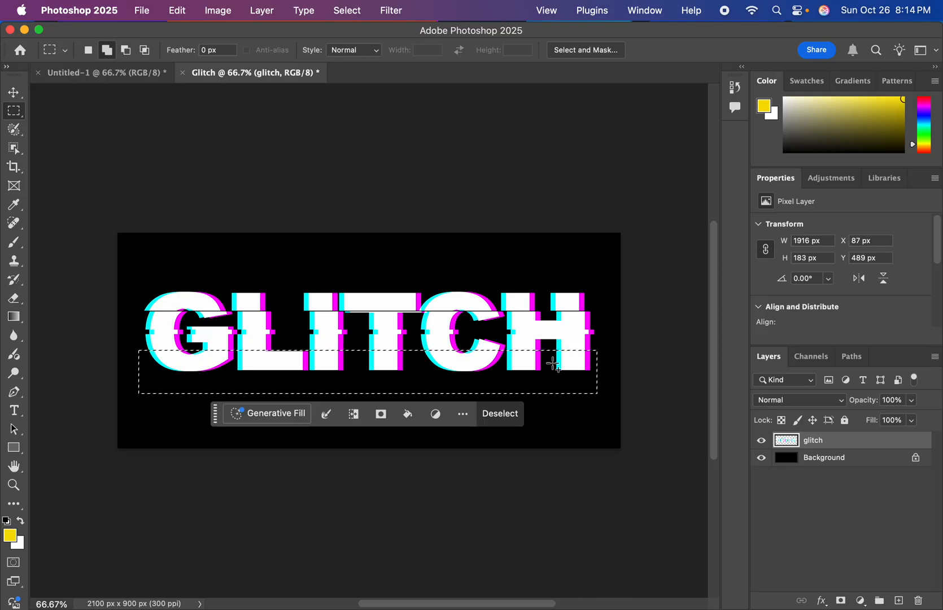
{"action": "left_click", "coordinate": [14, 92]}
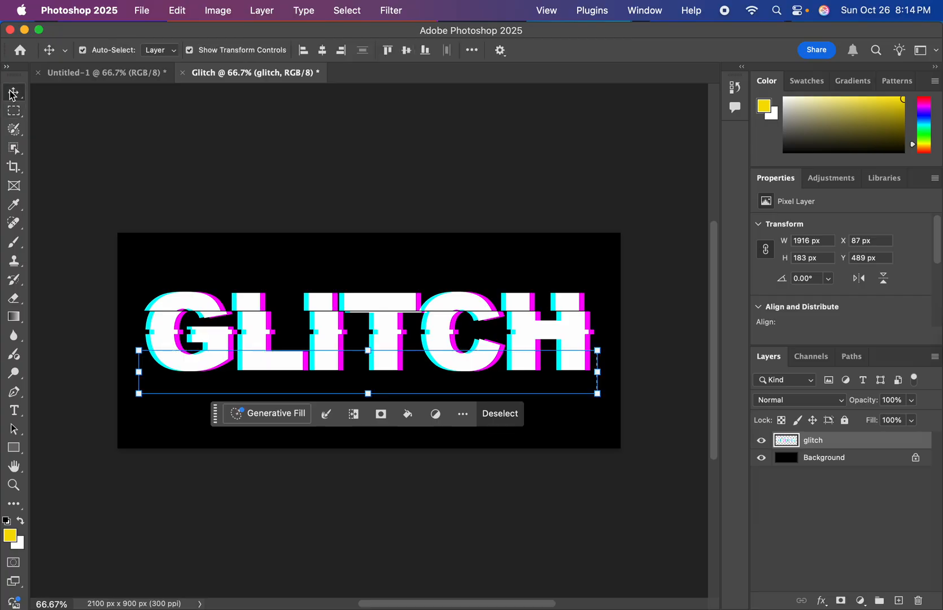
{"action": "left_click_drag", "start_coordinate": [377, 371], "coordinate": [373, 368]}
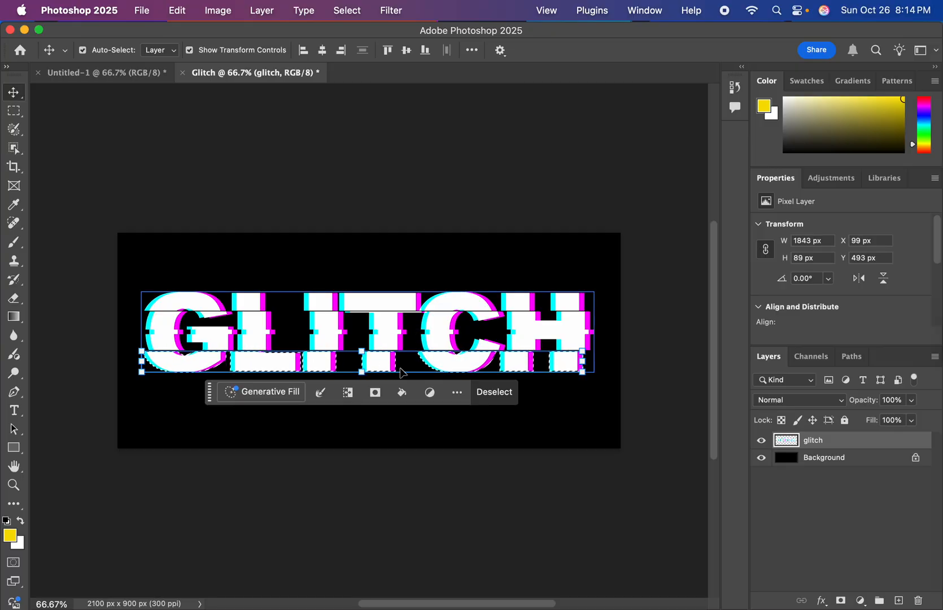
{"action": "key", "text": "ctrl+t"}
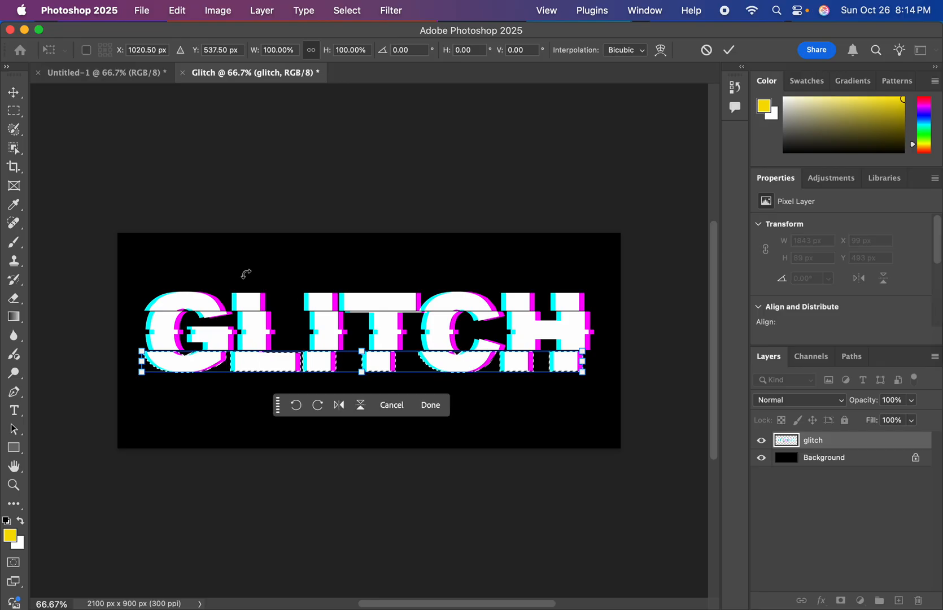
{"action": "left_click", "coordinate": [429, 405]}
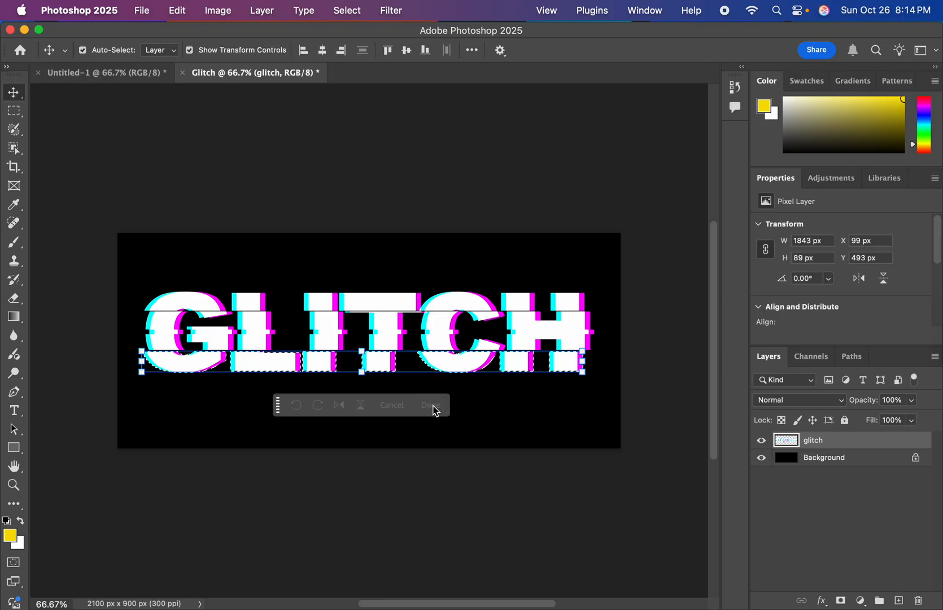
{"action": "left_click", "coordinate": [489, 398]}
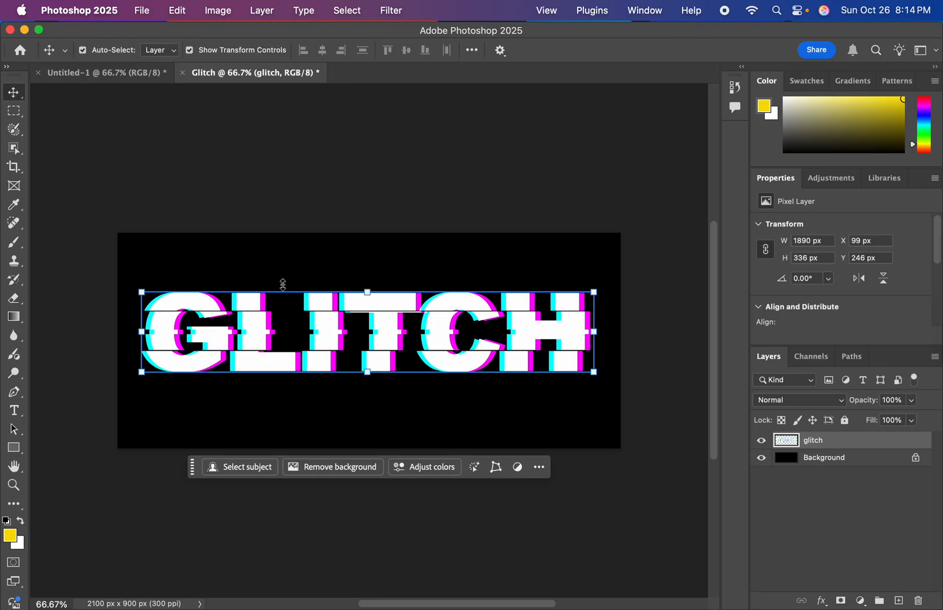
Select a thin strip about 1892 × 22 px just below the shifted top strip, move it slightly left and deselect.
{"action": "left_click", "coordinate": [15, 111]}
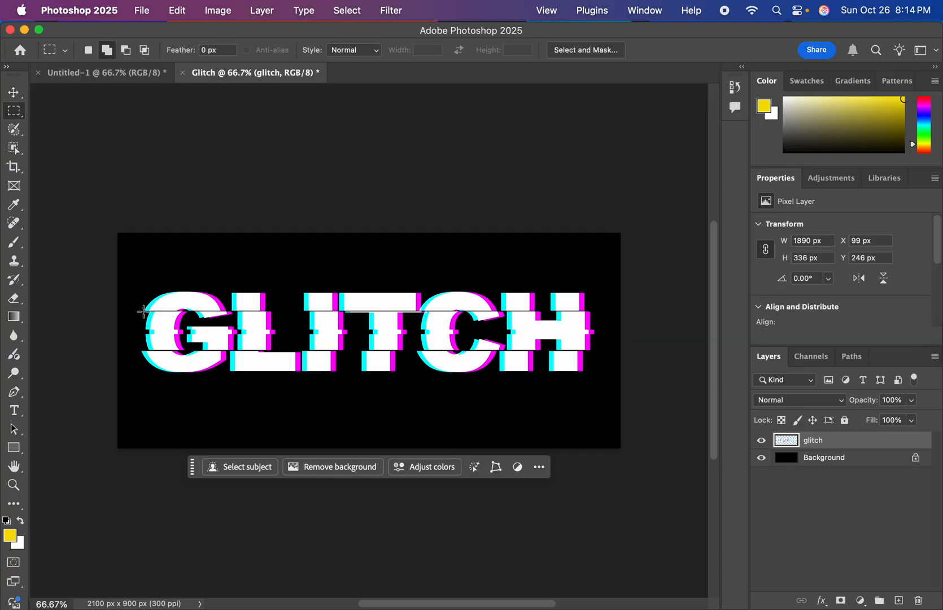
{"action": "left_click_drag", "start_coordinate": [144, 314], "coordinate": [598, 325]}
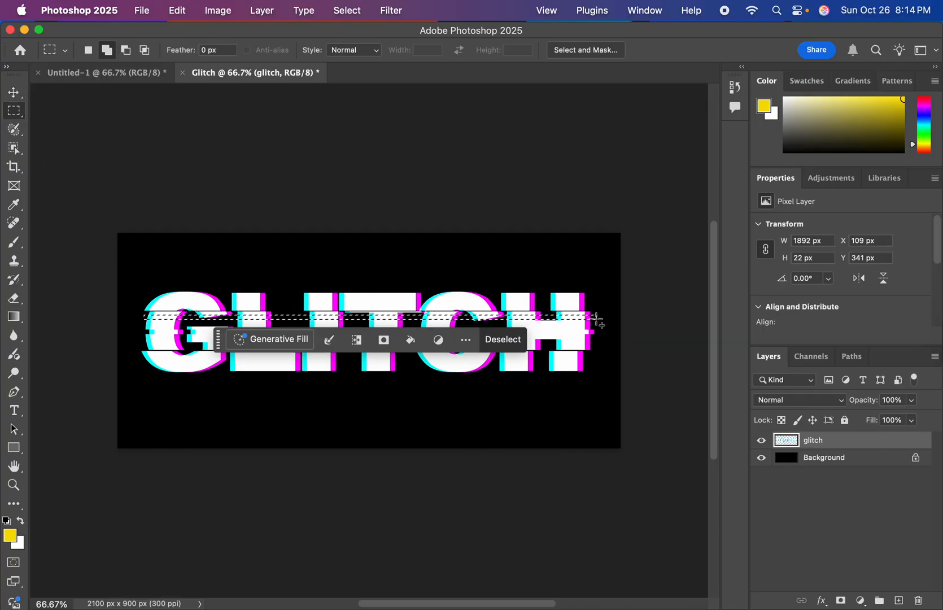
{"action": "left_click", "coordinate": [16, 93]}
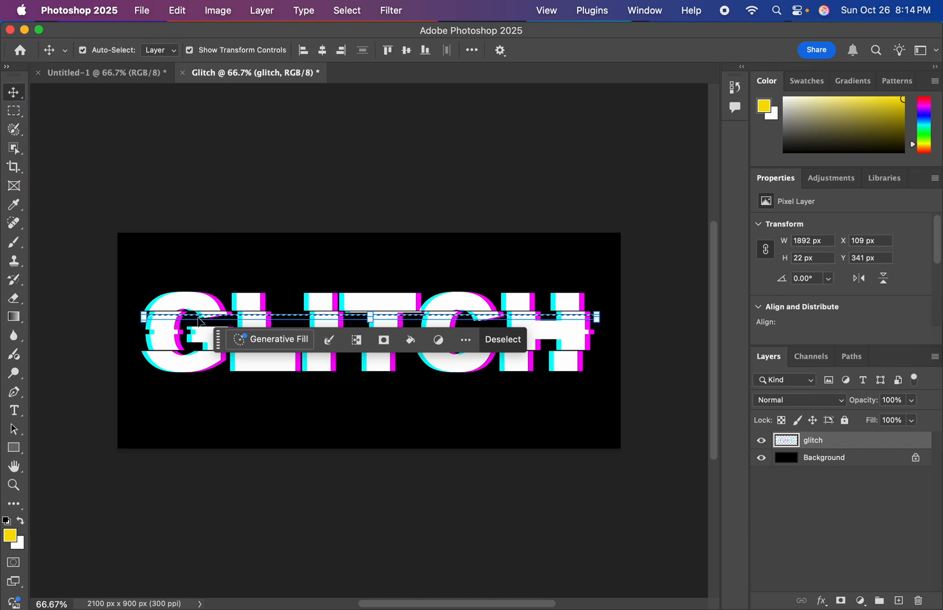
{"action": "left_click_drag", "start_coordinate": [197, 322], "coordinate": [191, 320]}
{"action": "right_click", "coordinate": [368, 435]}
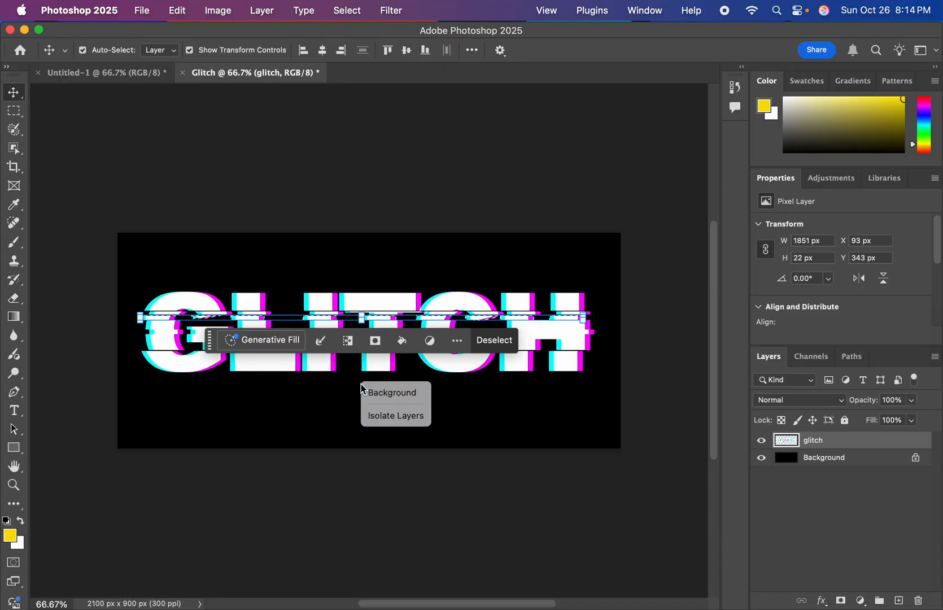
{"action": "left_click", "coordinate": [495, 343]}
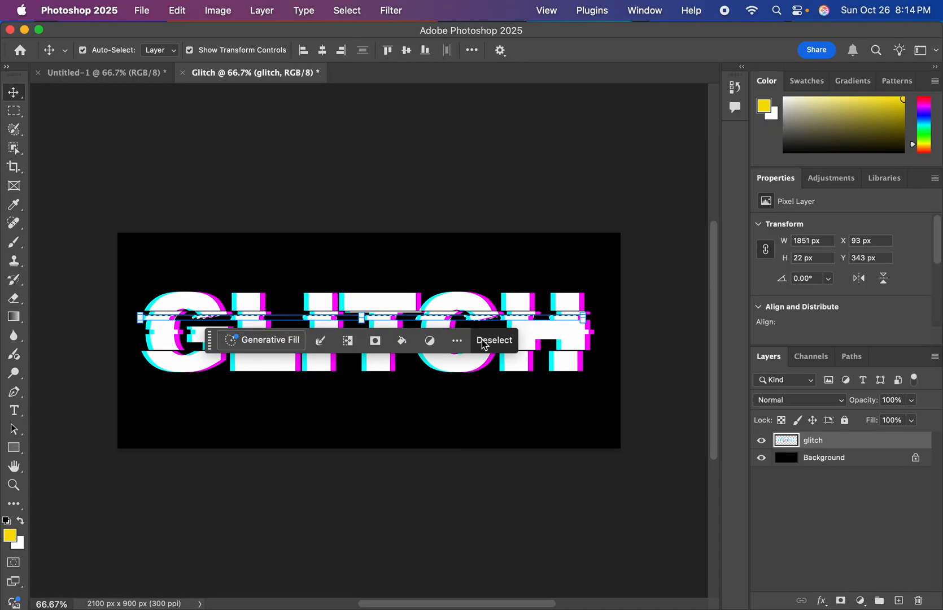
{"action": "left_click", "coordinate": [493, 344]}
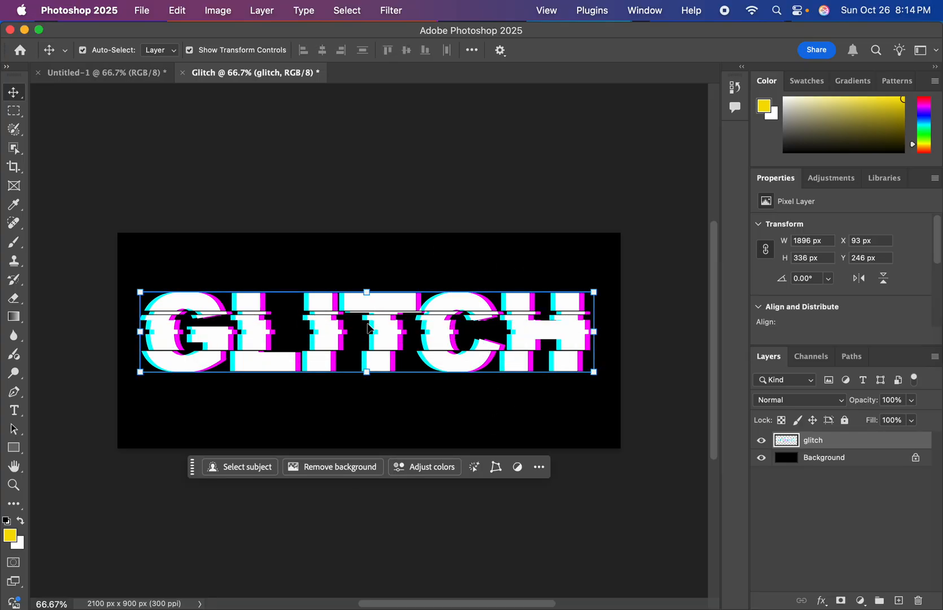
Select a small strip about 187 × 20 px across the base of the letter T and shift it slightly right.
{"action": "left_click", "coordinate": [14, 110]}
{"action": "left_click_drag", "start_coordinate": [401, 363], "coordinate": [357, 366]}
{"action": "left_click", "coordinate": [13, 93]}
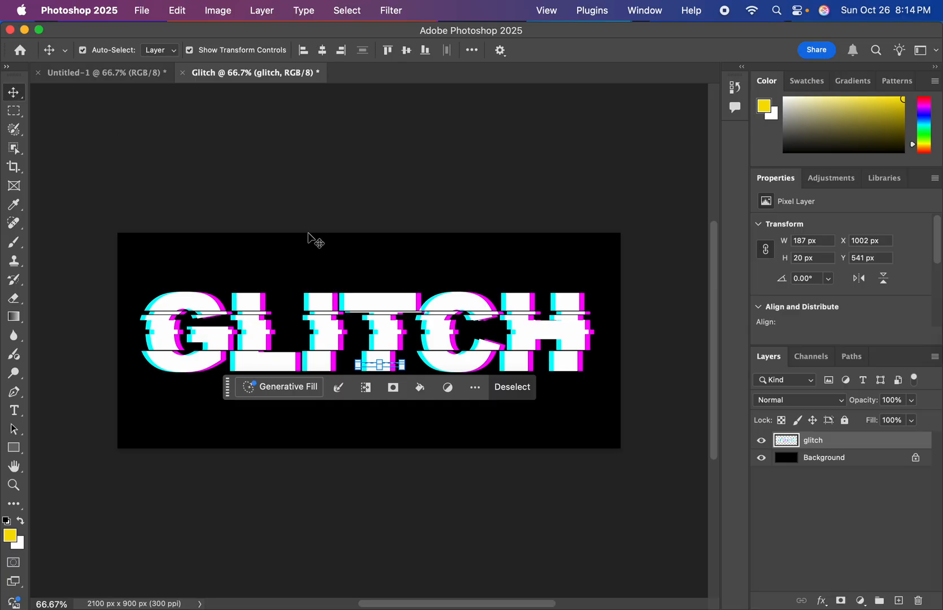
{"action": "left_click_drag", "start_coordinate": [391, 365], "coordinate": [397, 368]}
{"action": "left_click", "coordinate": [350, 413]}
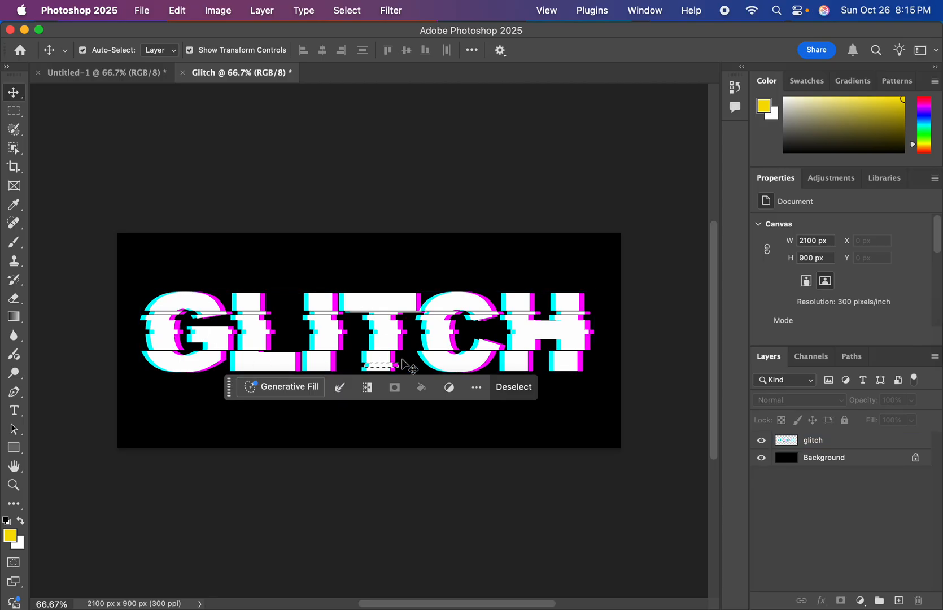
{"action": "left_click", "coordinate": [382, 345]}
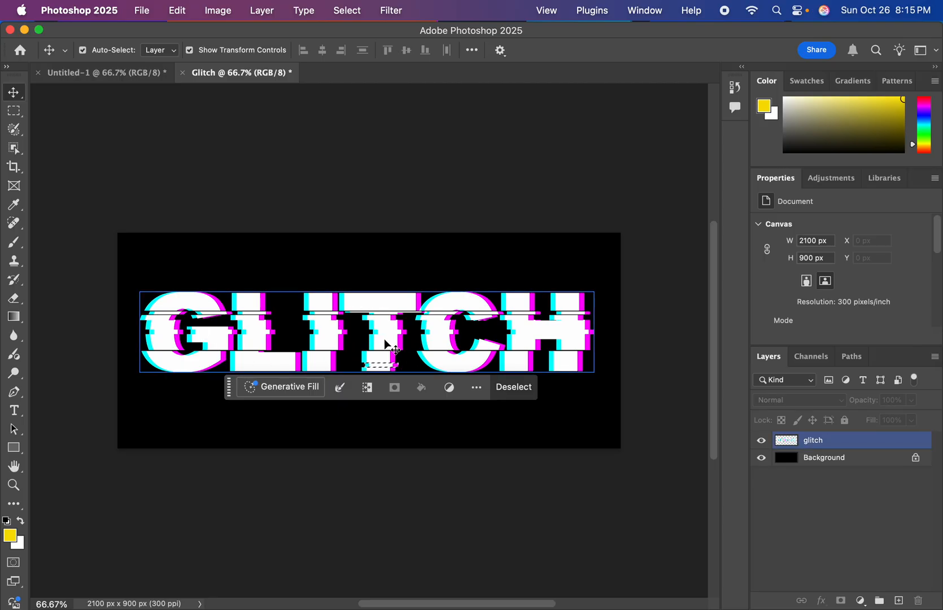
{"action": "left_click", "coordinate": [139, 92]}
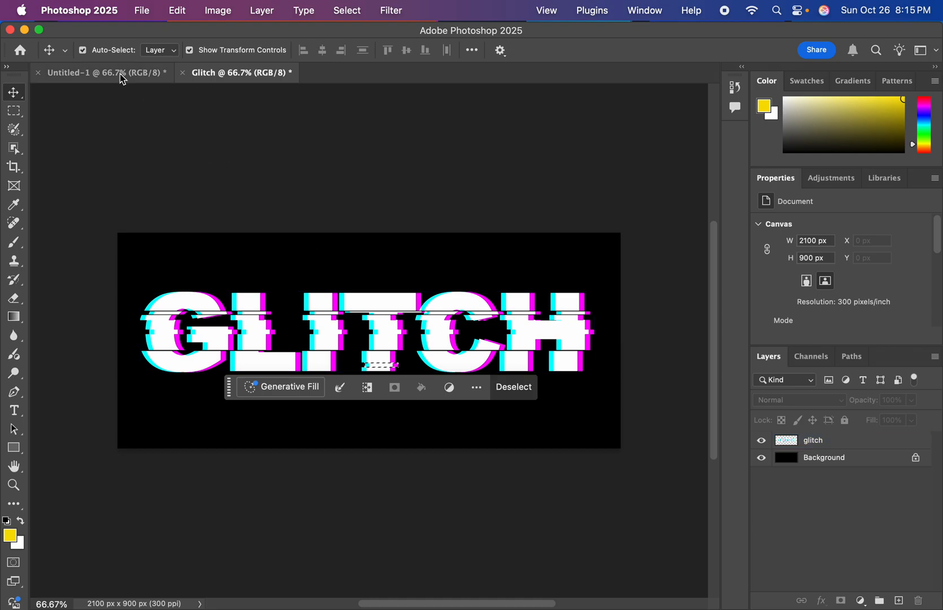
Quick-export the artwork as a PNG named Glitch in the Downloads folder.
{"action": "left_click", "coordinate": [143, 11]}
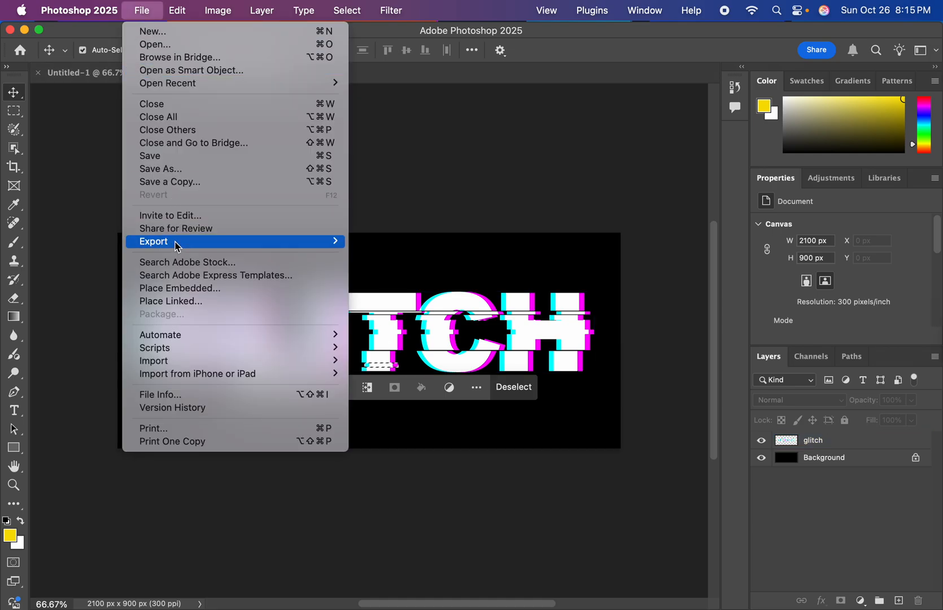
{"action": "mouse_move", "coordinate": [177, 248]}
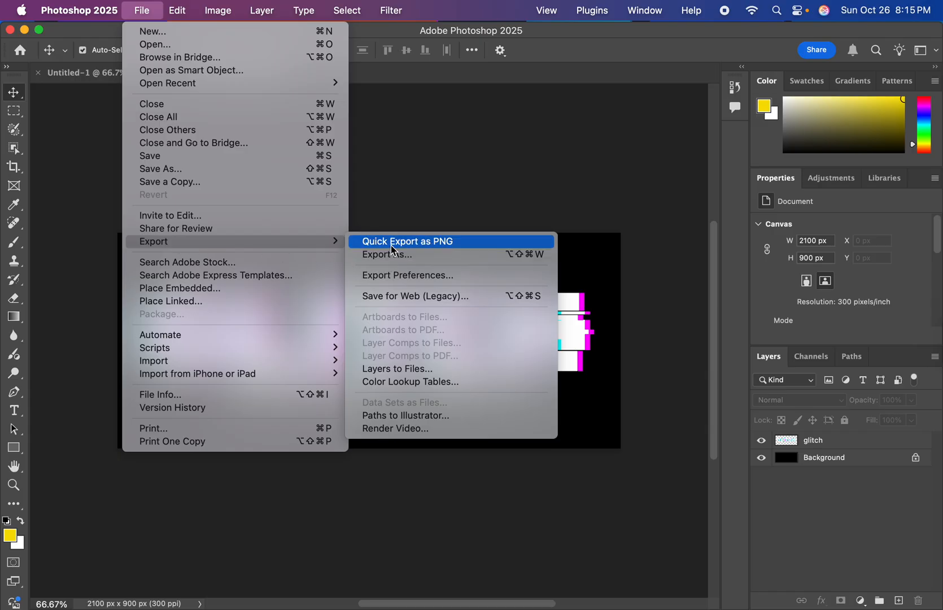
{"action": "left_click", "coordinate": [434, 250]}
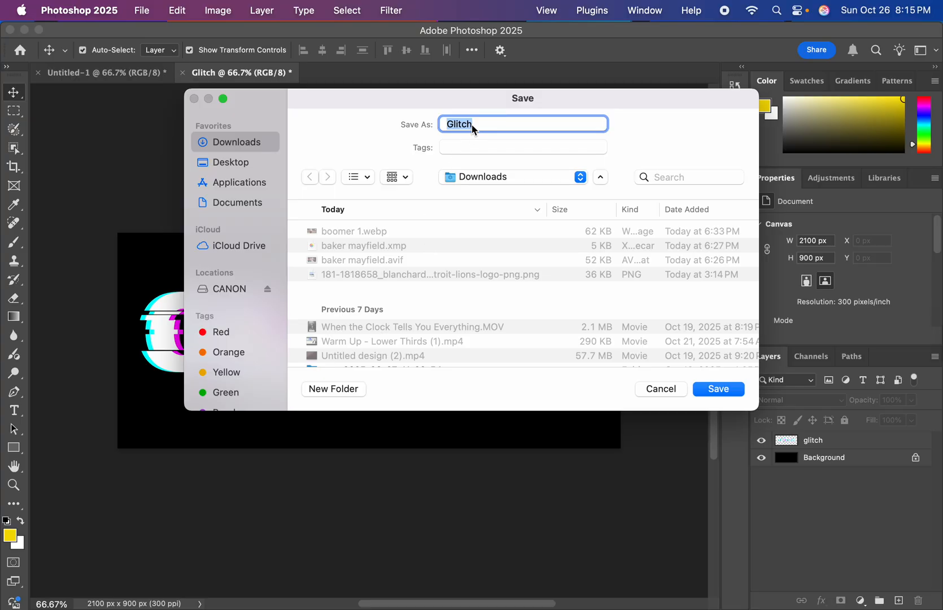
{"action": "left_click", "coordinate": [718, 389]}
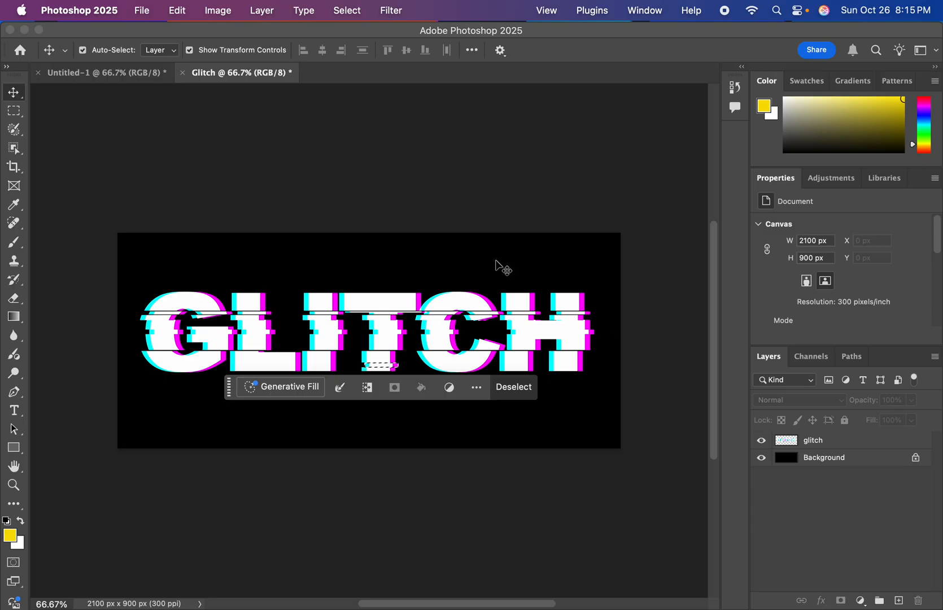
Close the Glitch document without saving its changes.
{"action": "left_click", "coordinate": [185, 78]}
{"action": "left_click", "coordinate": [182, 74]}
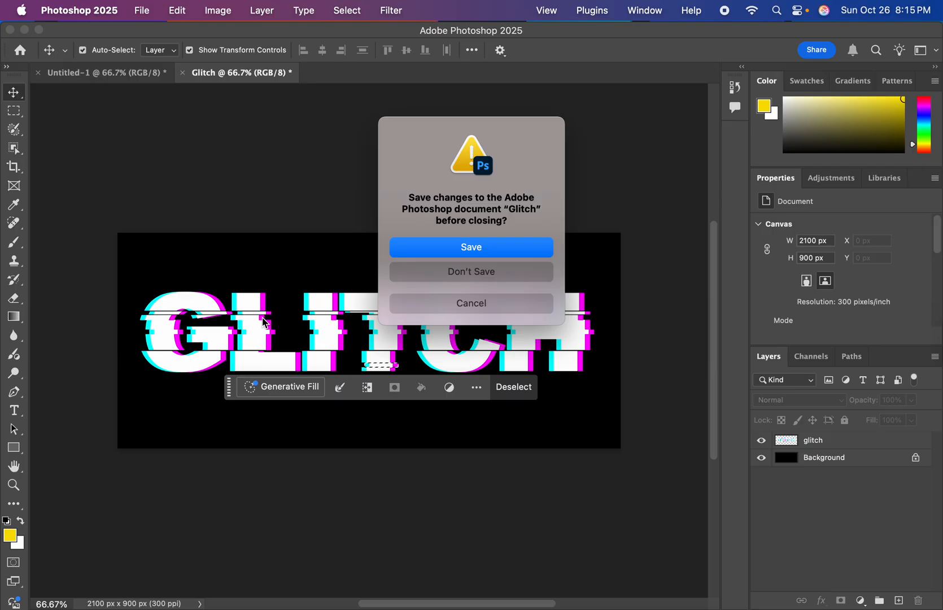
{"action": "left_click", "coordinate": [479, 275]}
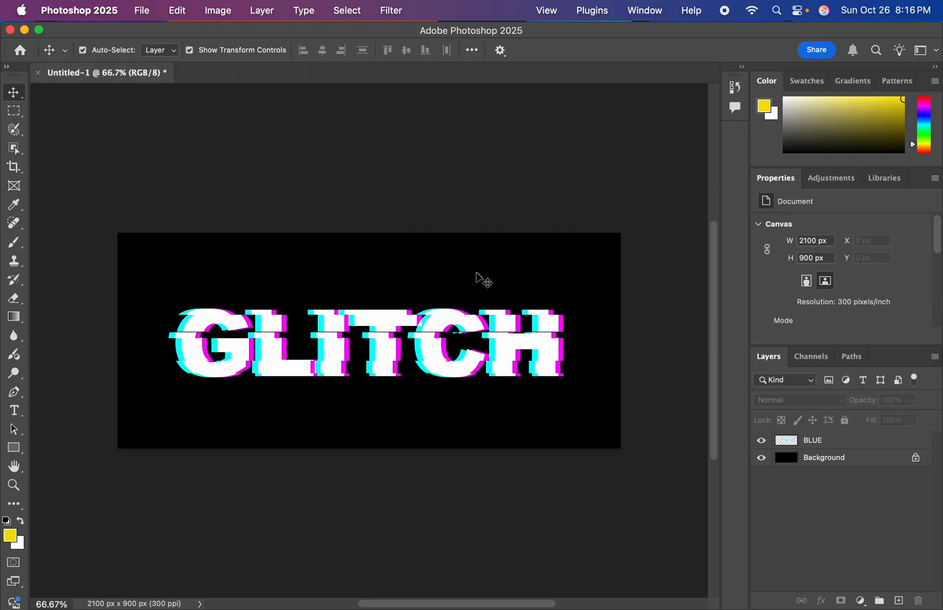
{"action": "left_click", "coordinate": [359, 327]}
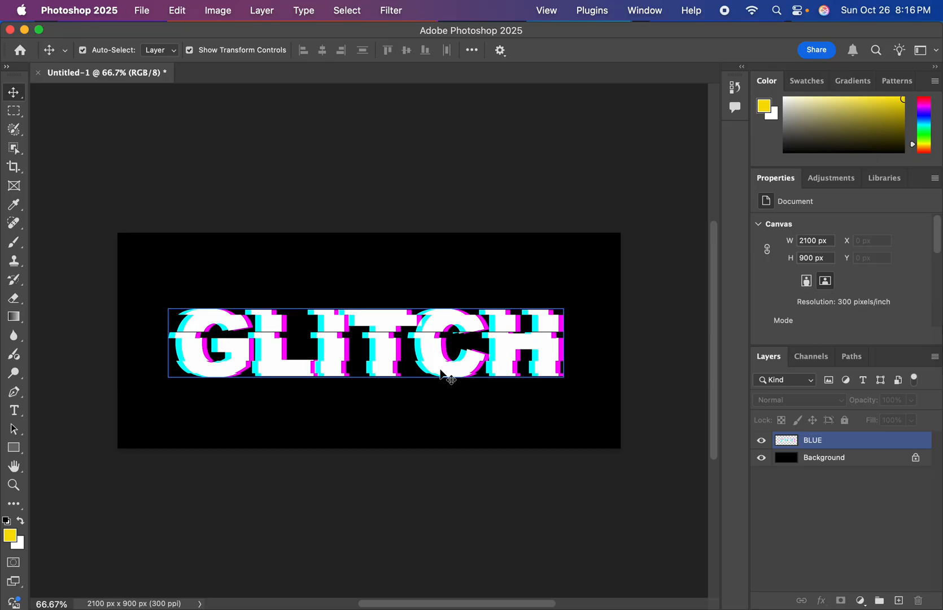
{"action": "key", "text": "super+shift+5"}
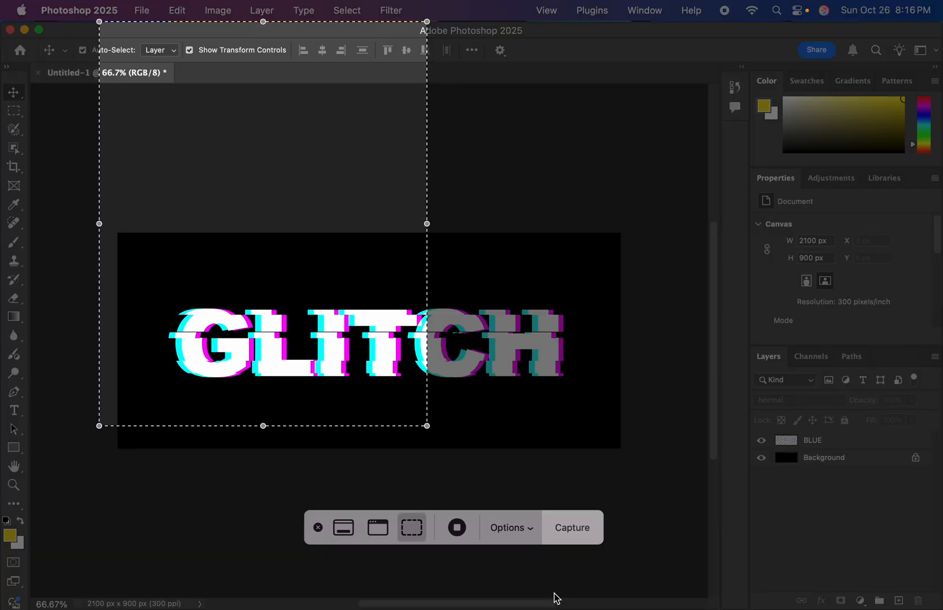